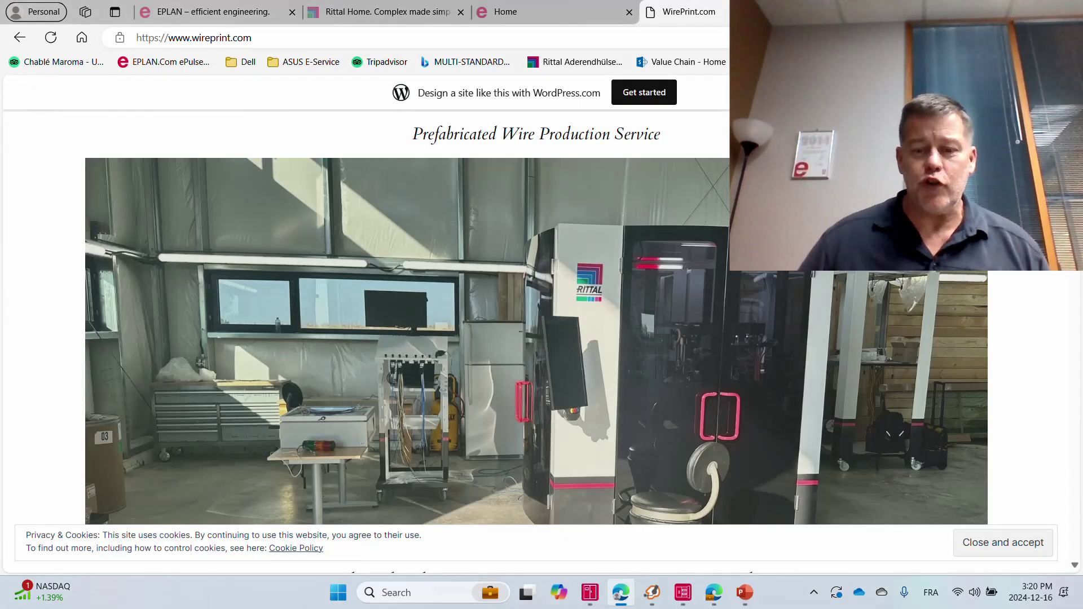
Bring up the running Smart Production Collection server window, then return to Pro Panel.
mouse_move(744, 593)
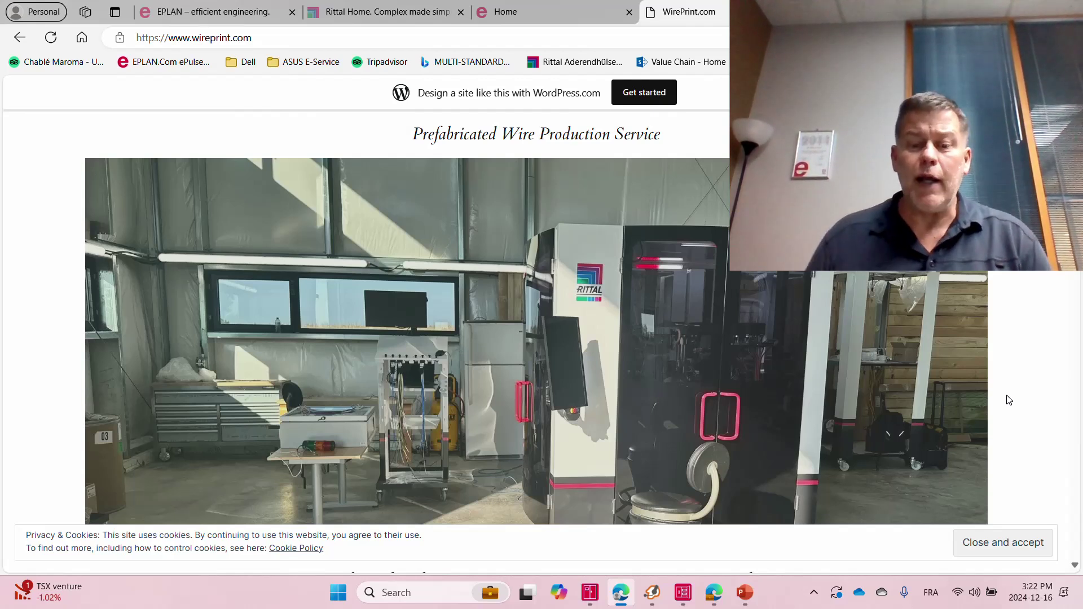
click(684, 596)
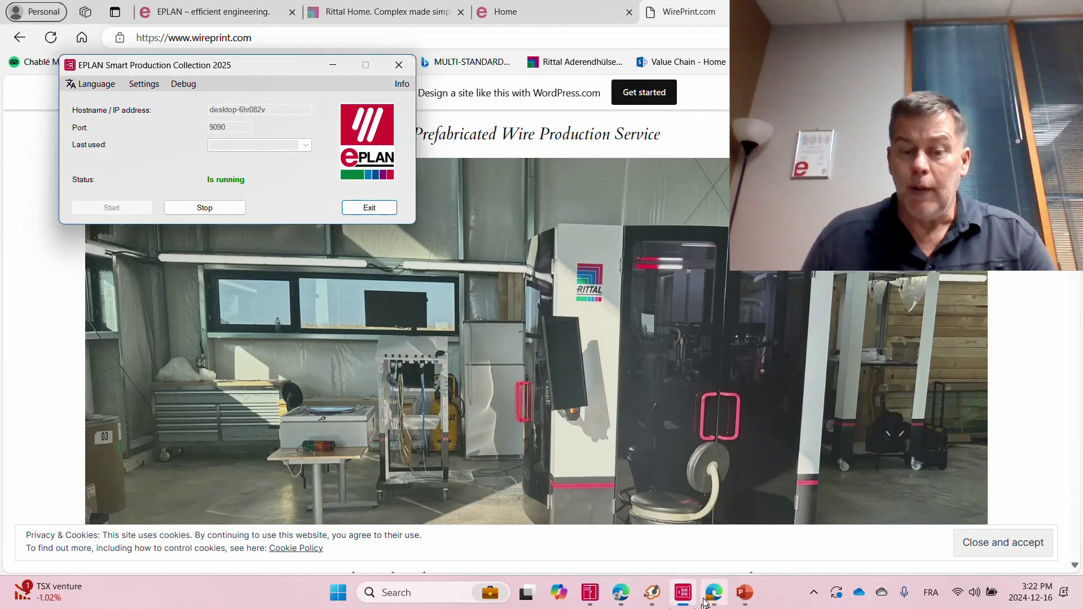
click(591, 594)
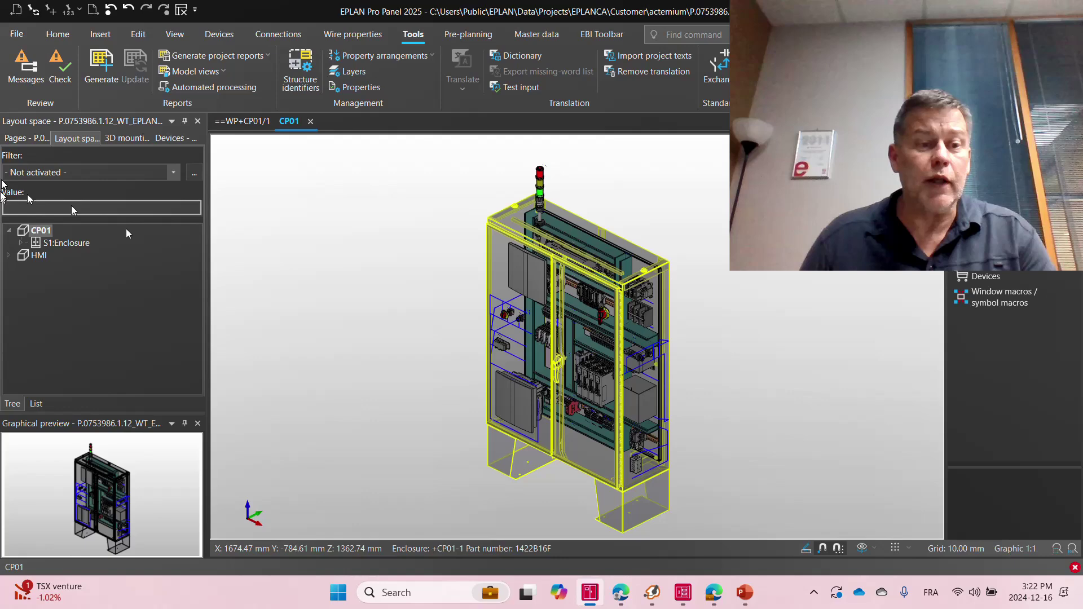
Export the project's manufacturing data for Smart Production Collection as an EPDZ file.
click(16, 35)
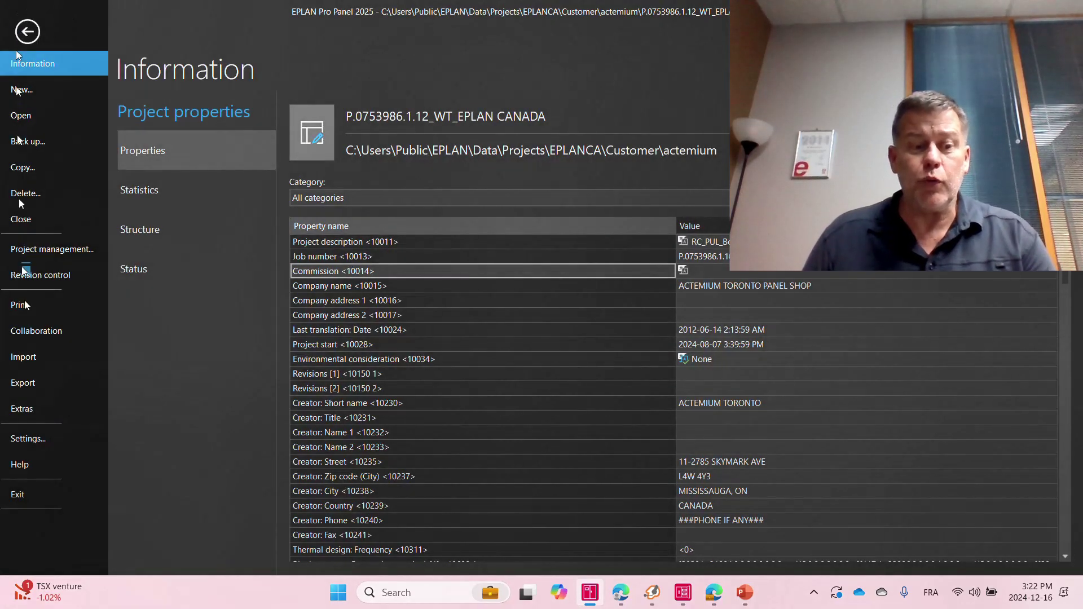
click(33, 387)
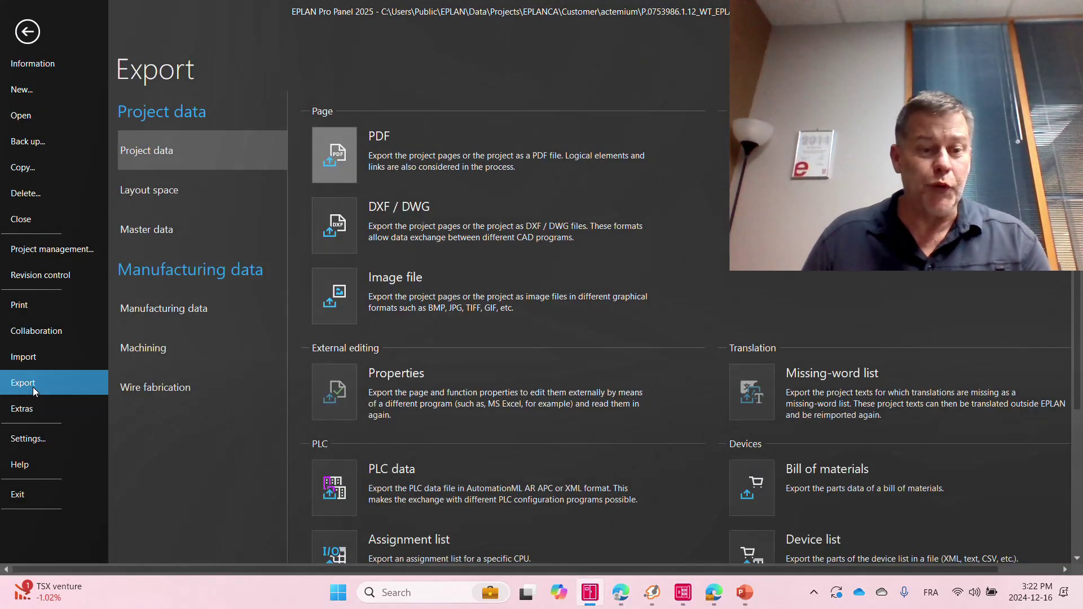
click(169, 316)
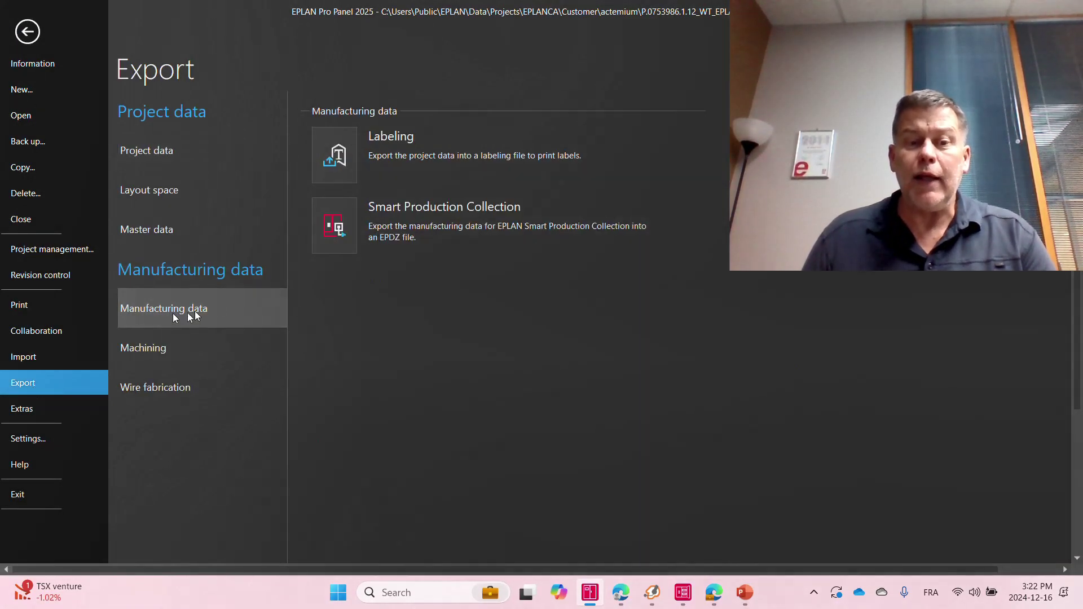
click(316, 229)
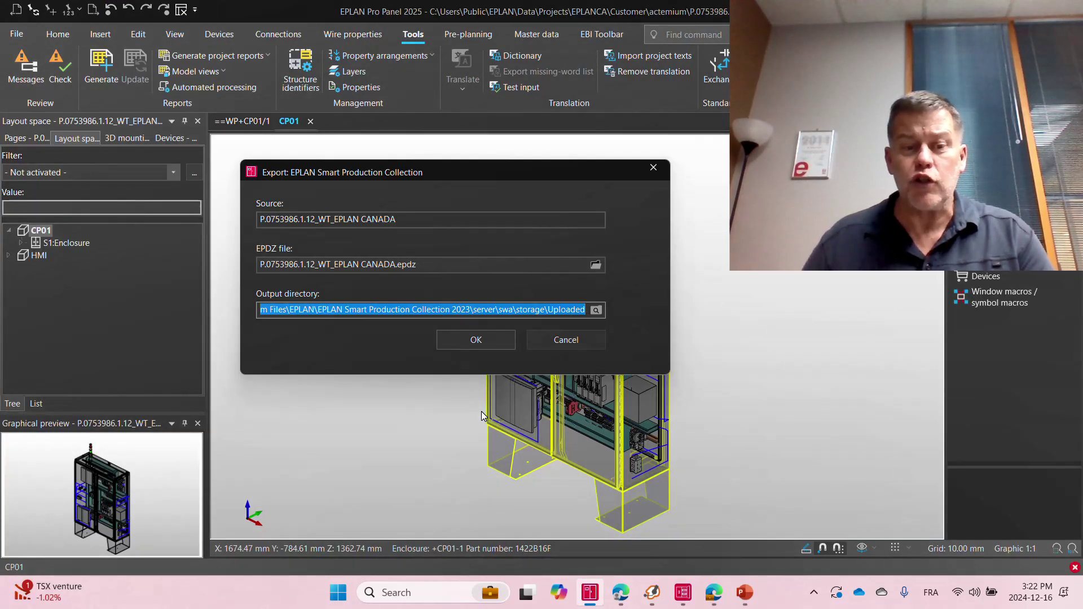
key(Return)
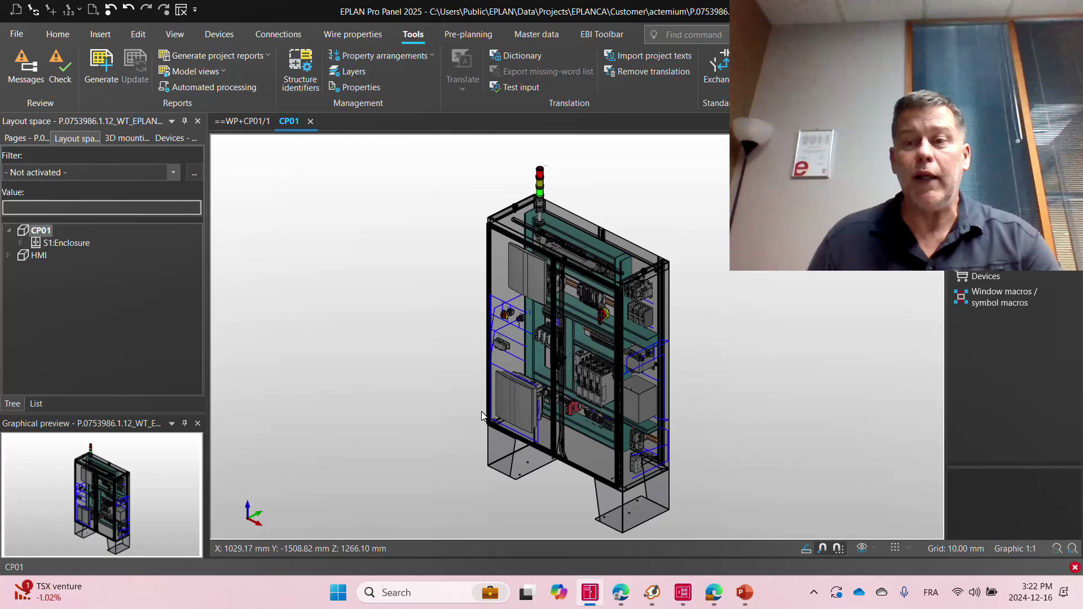
key(alt+Tab)
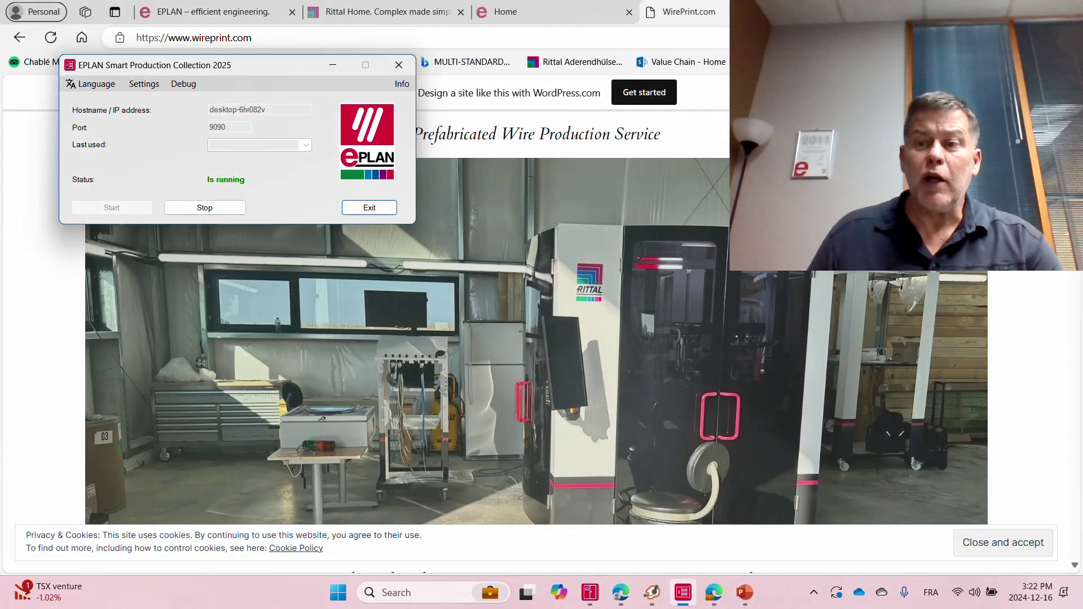
Reload the Smart Production web app and log in with the saved user name.
key(alt+Tab)
key(alt+Tab)
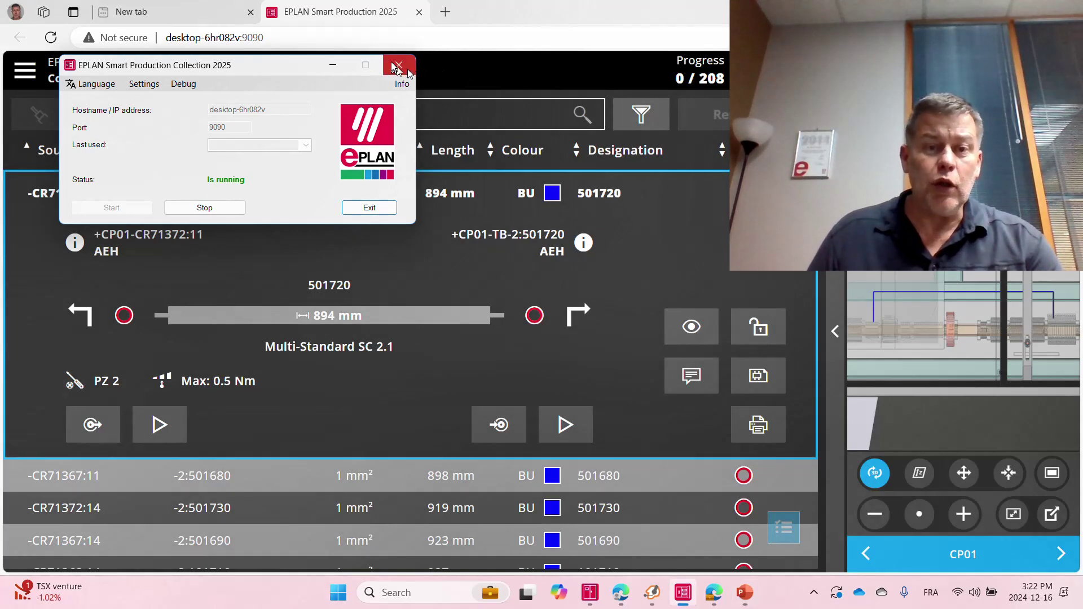
click(395, 37)
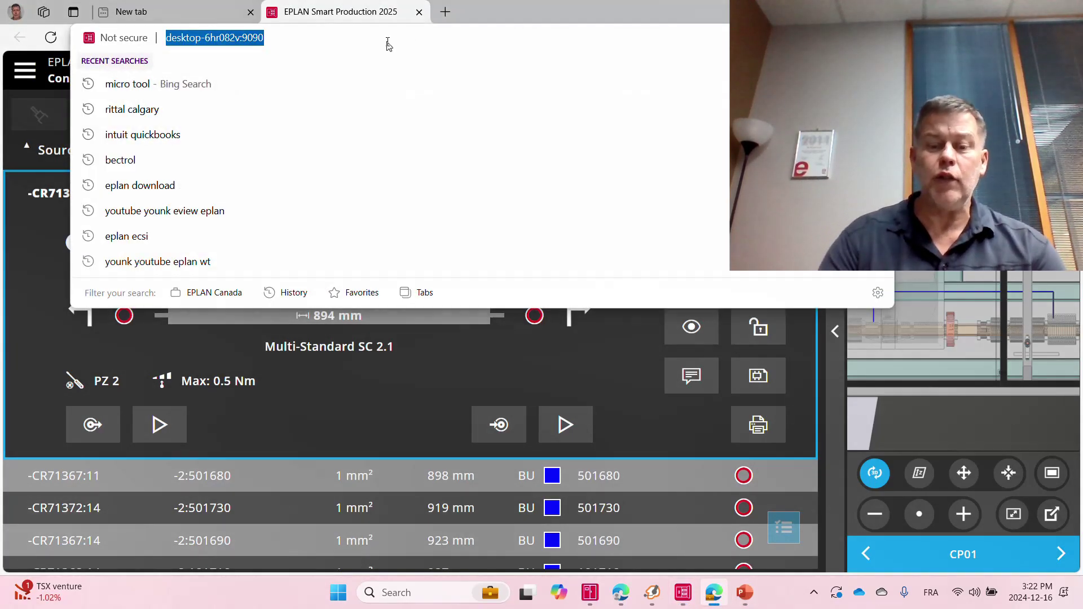
key(Return)
key(Return)
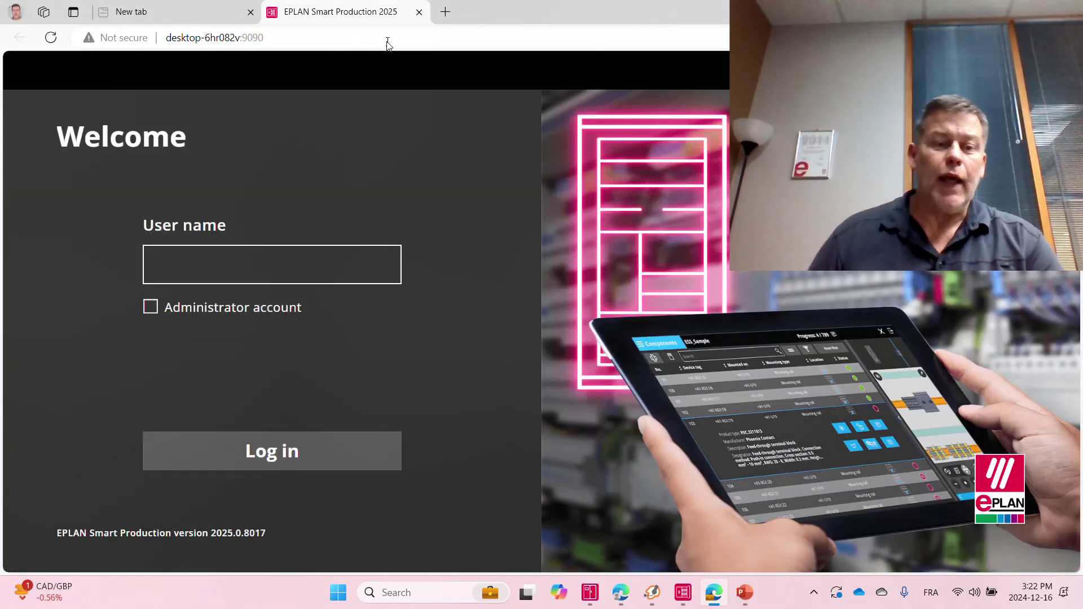
click(190, 267)
click(200, 316)
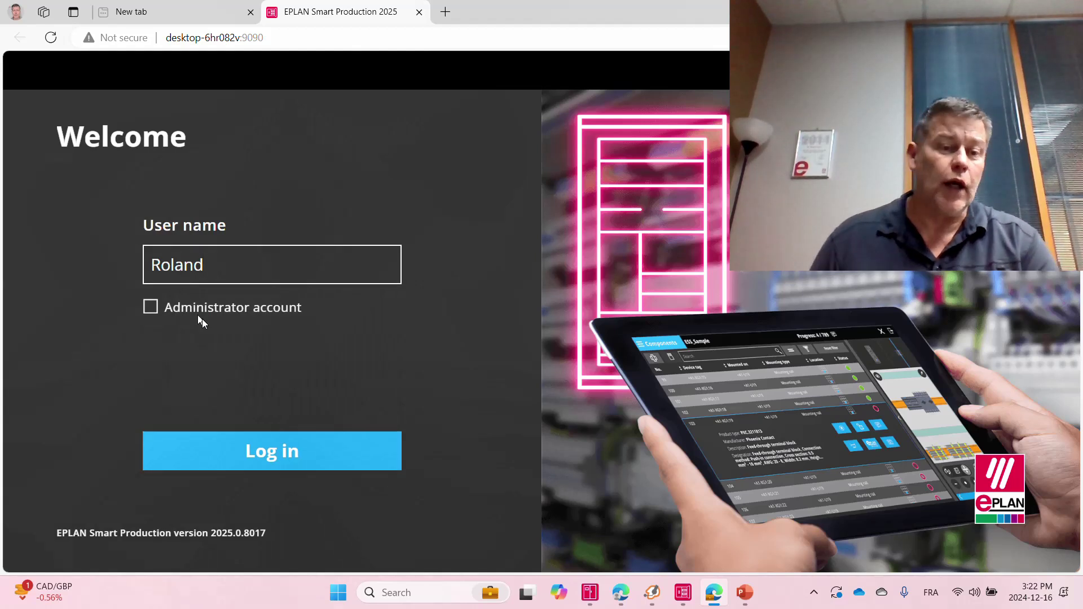
click(282, 454)
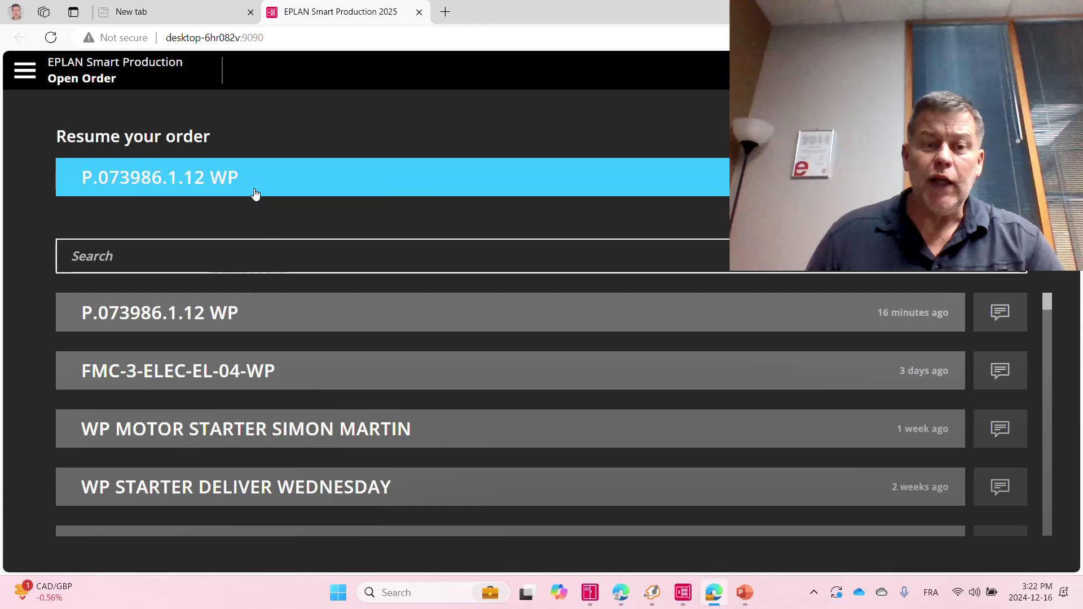
Resume order P.073986.1.12 WP and open its +CP01 (CP01) enclosure.
click(258, 191)
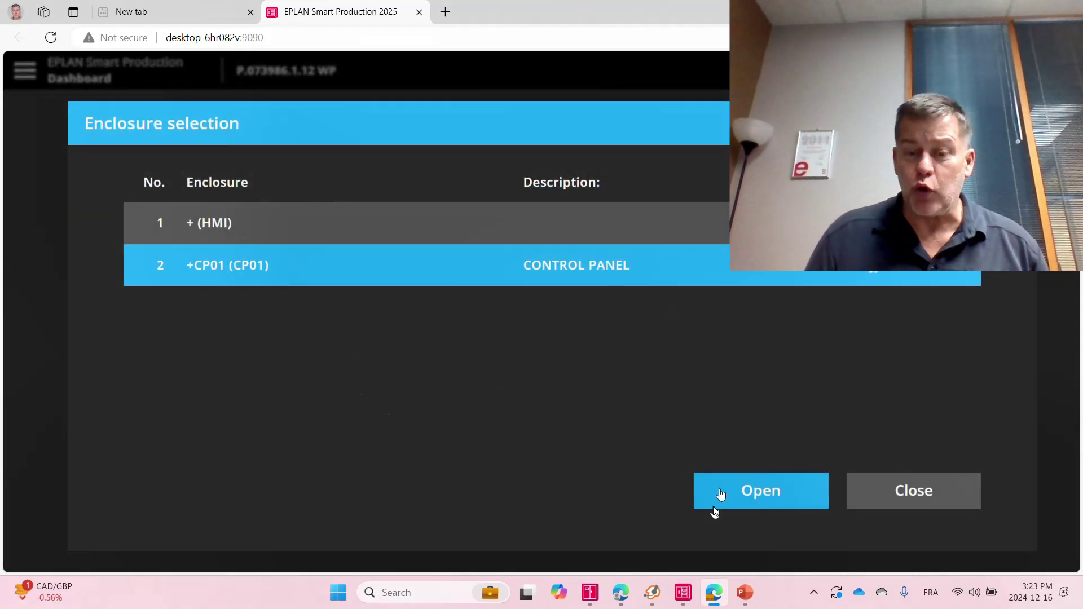
click(753, 492)
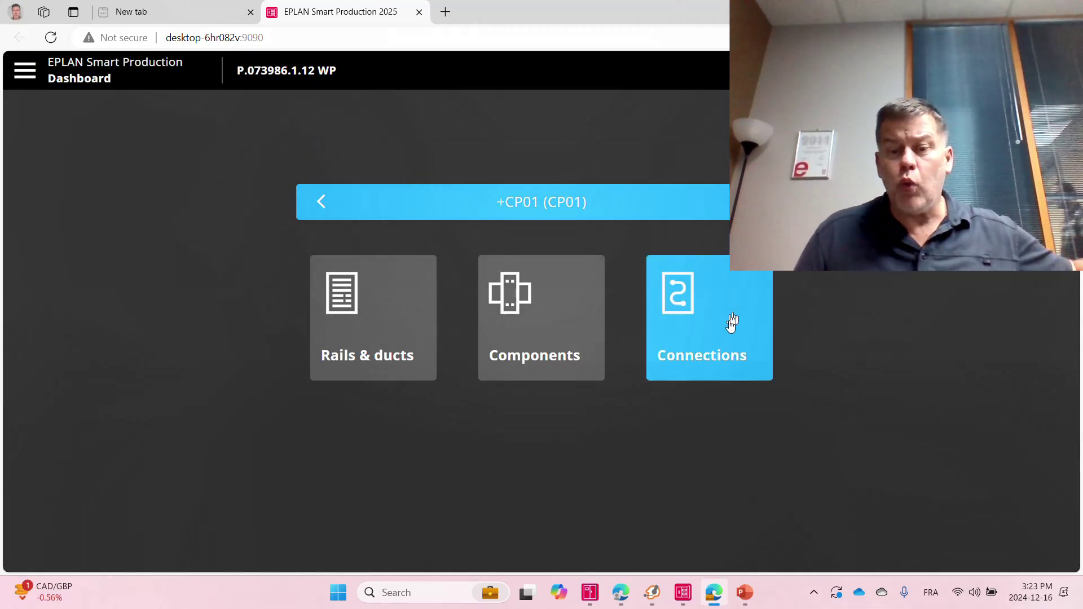
Open the Connections list, filter it for CR71, then clear the search.
click(729, 324)
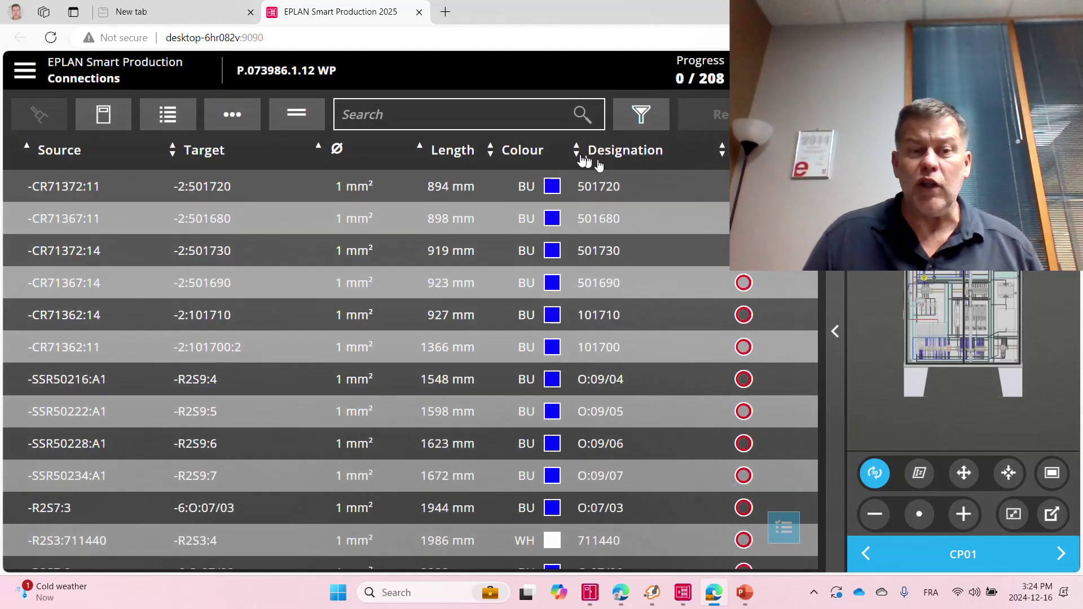
click(417, 120)
text(c)
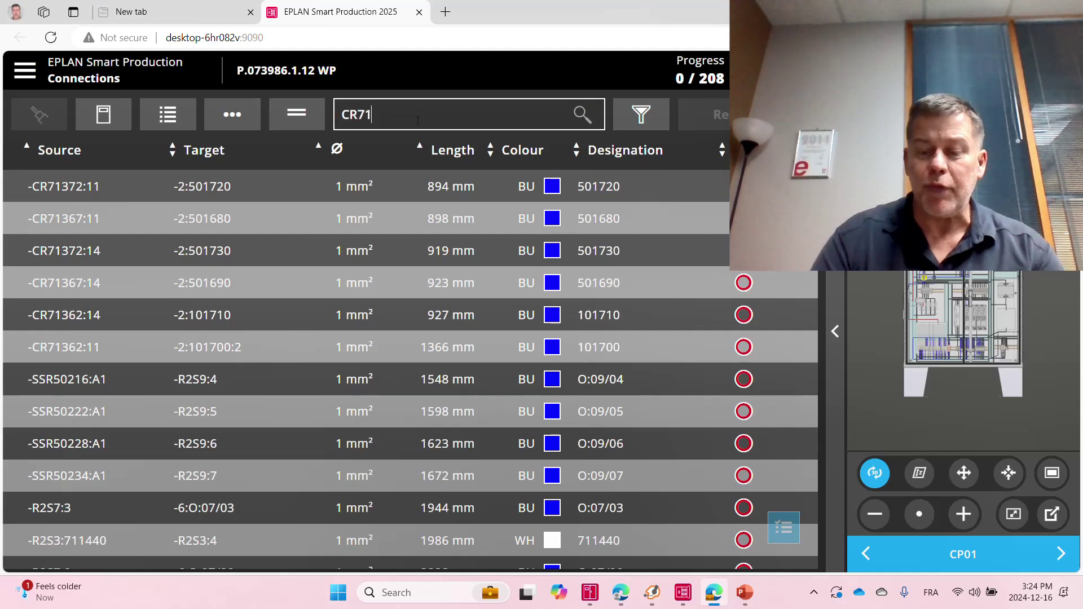
key(Return)
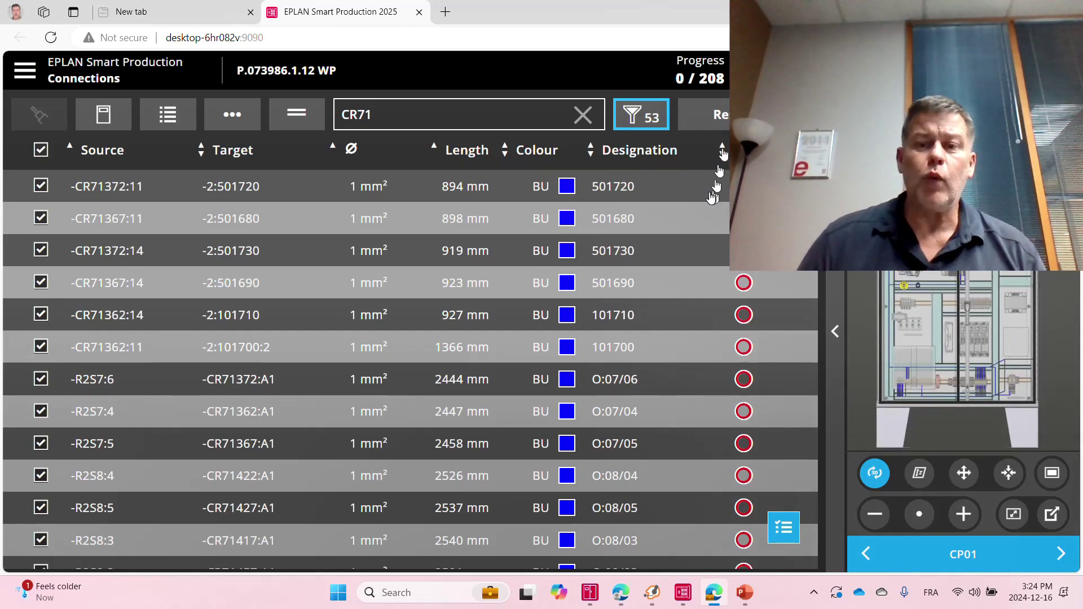
key(Escape)
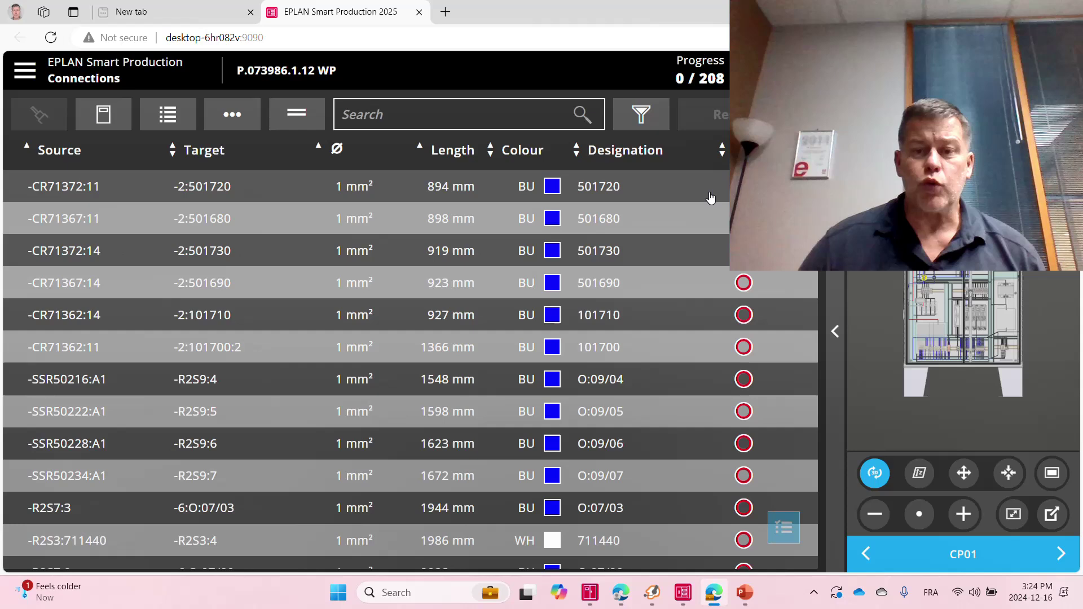
Sort wires by cross-section smallest first and length shortest first, then open the first wire's details.
click(339, 151)
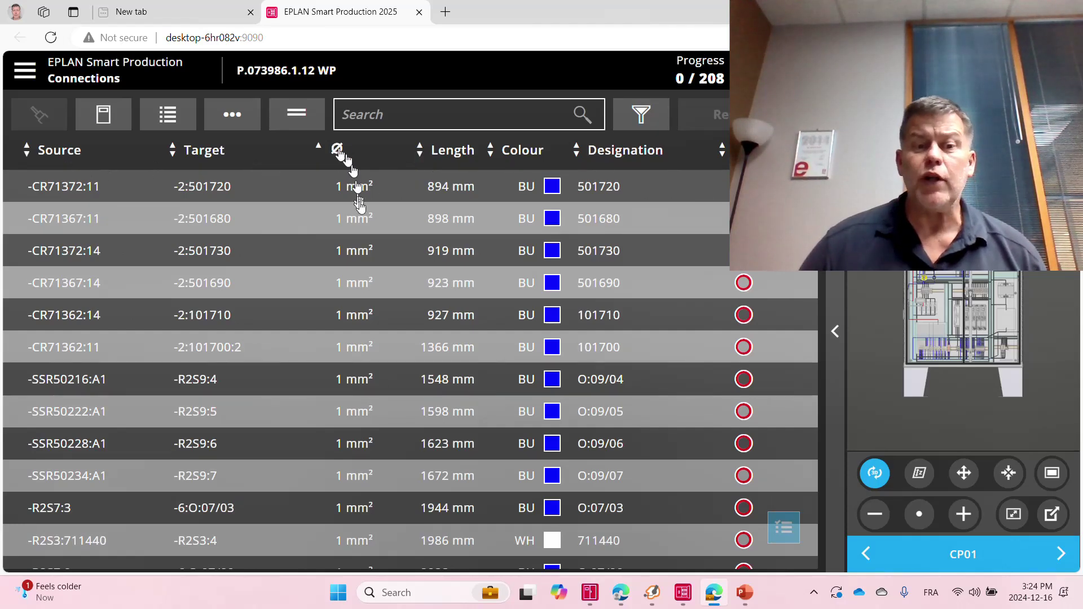
click(337, 150)
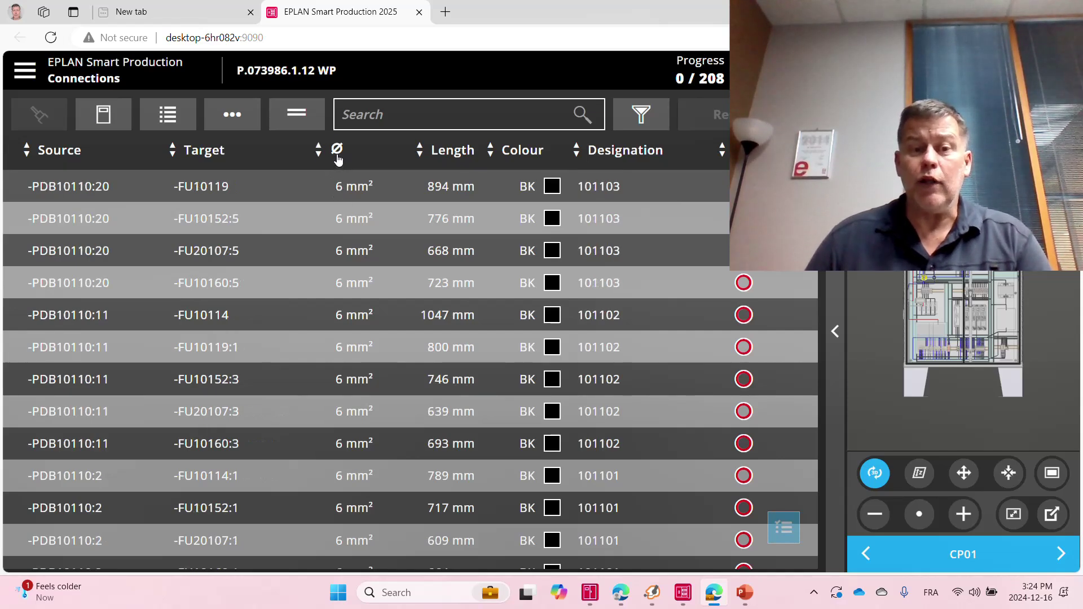
click(339, 153)
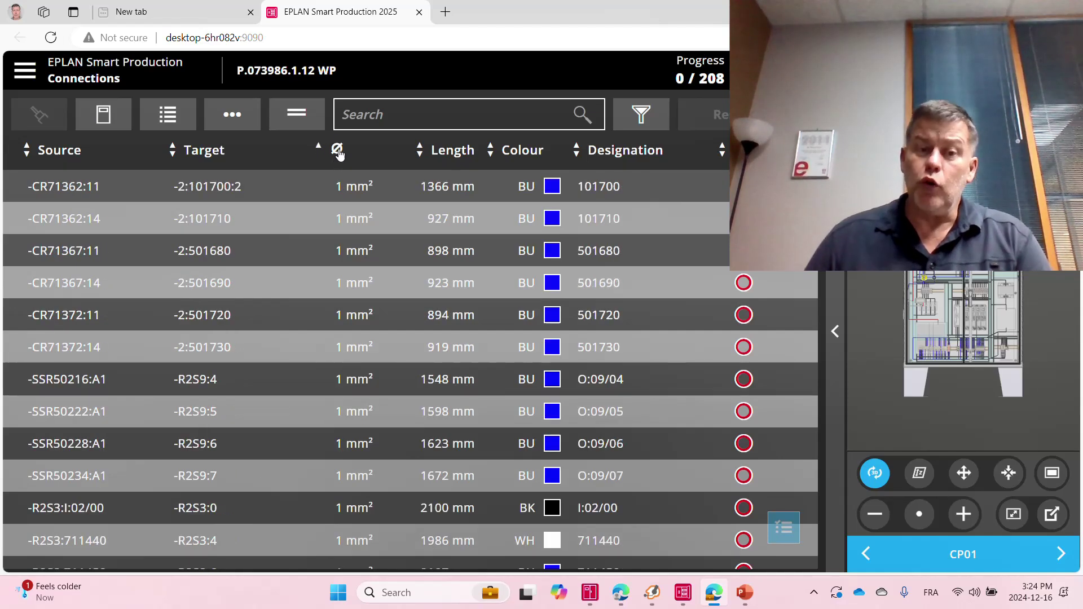
click(452, 152)
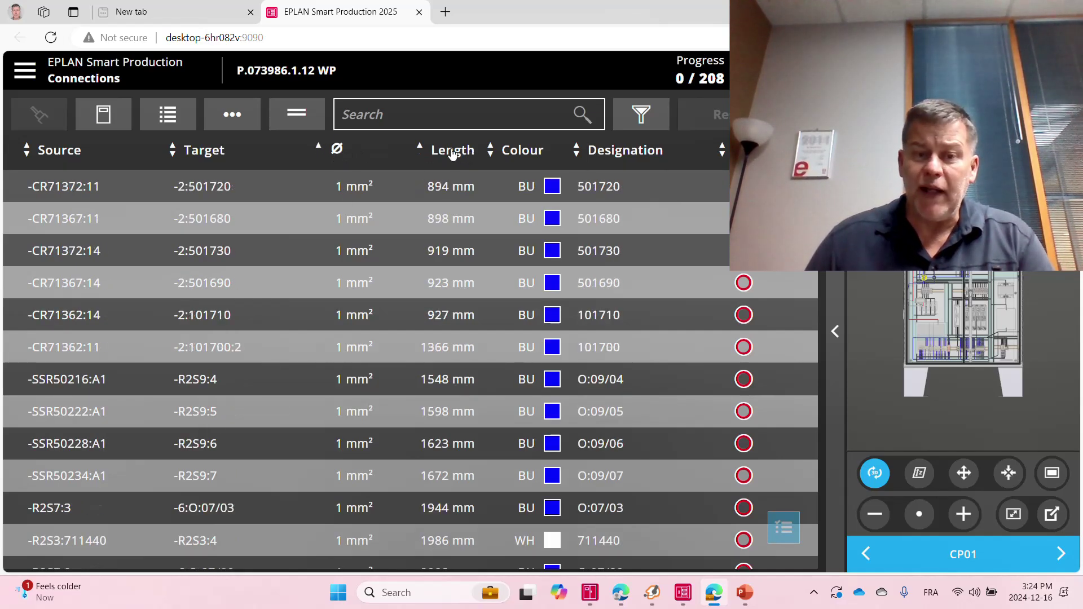
click(457, 194)
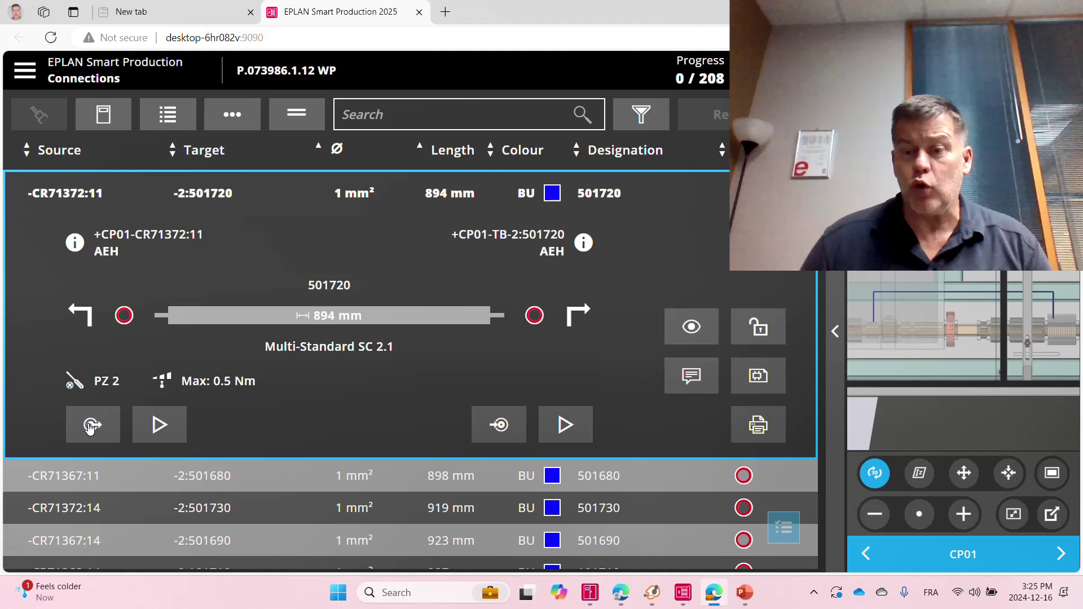
Show wire 501720's end in the 3D cabinet view and play its routing animation.
click(482, 430)
click(576, 430)
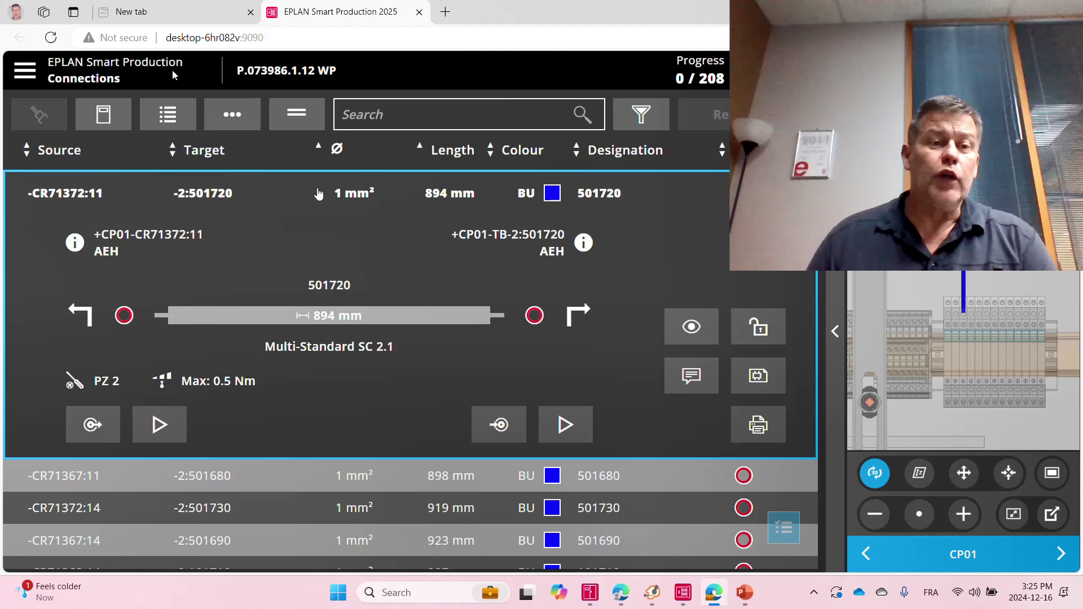
Open Workflow settings > Column scheme and compare the Defaultnfpanfpa and Default schemes' columns.
click(26, 74)
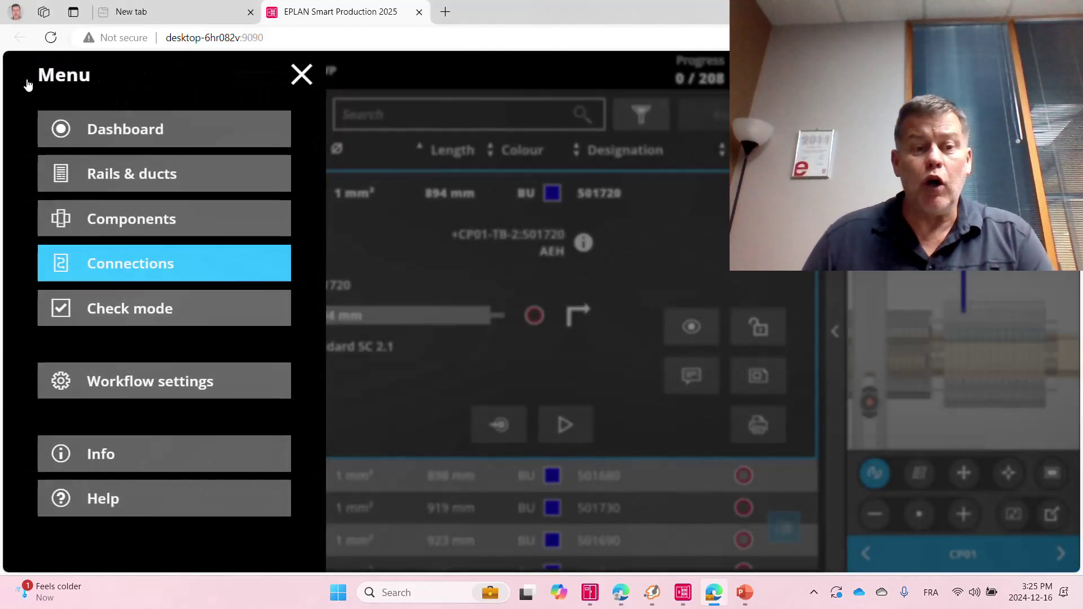
click(137, 387)
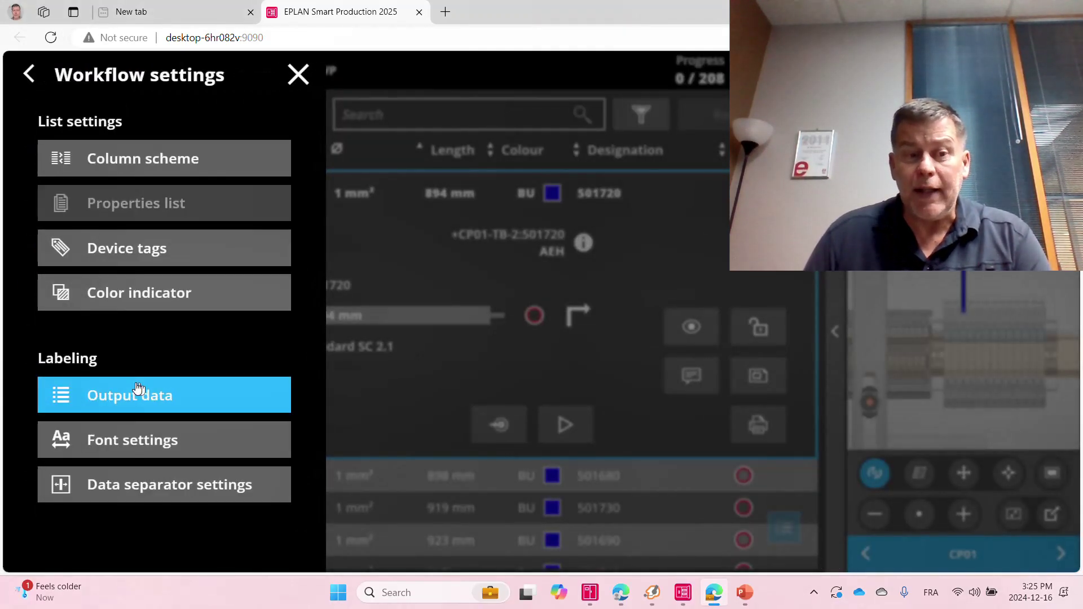
click(100, 171)
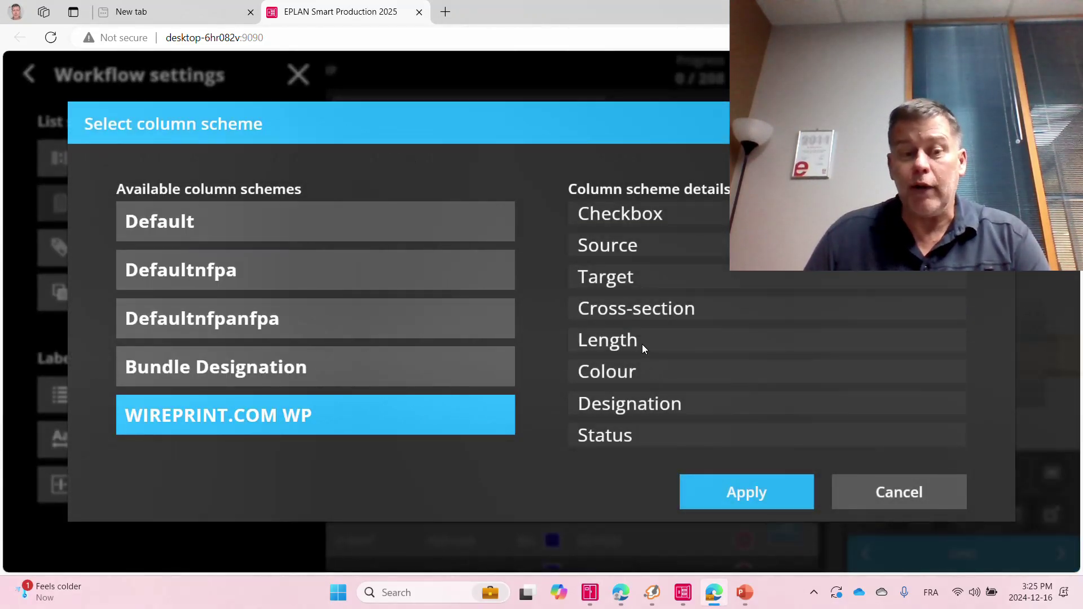
click(233, 320)
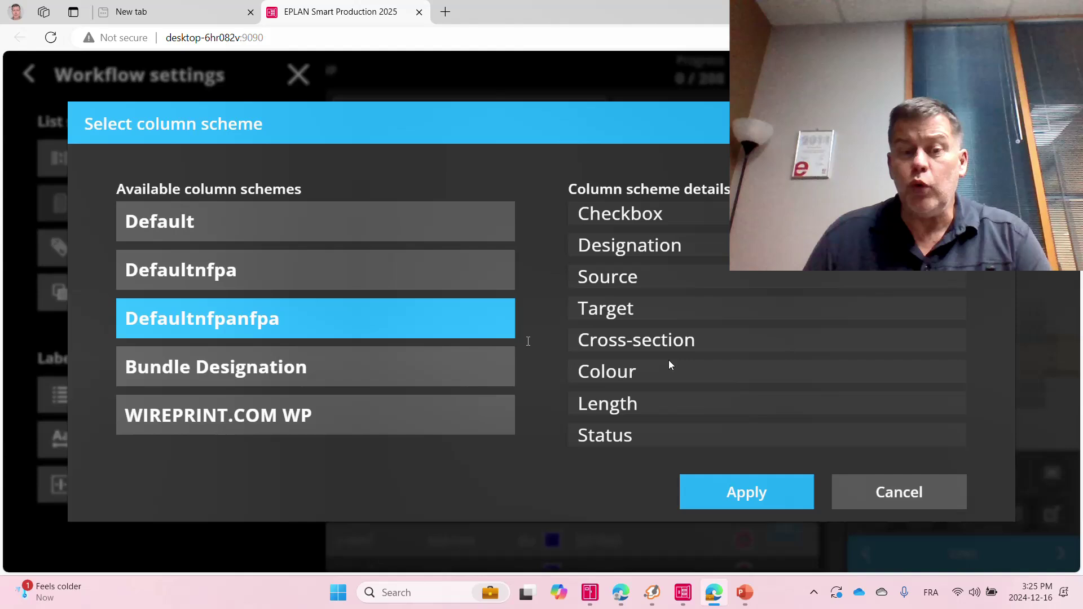
click(207, 222)
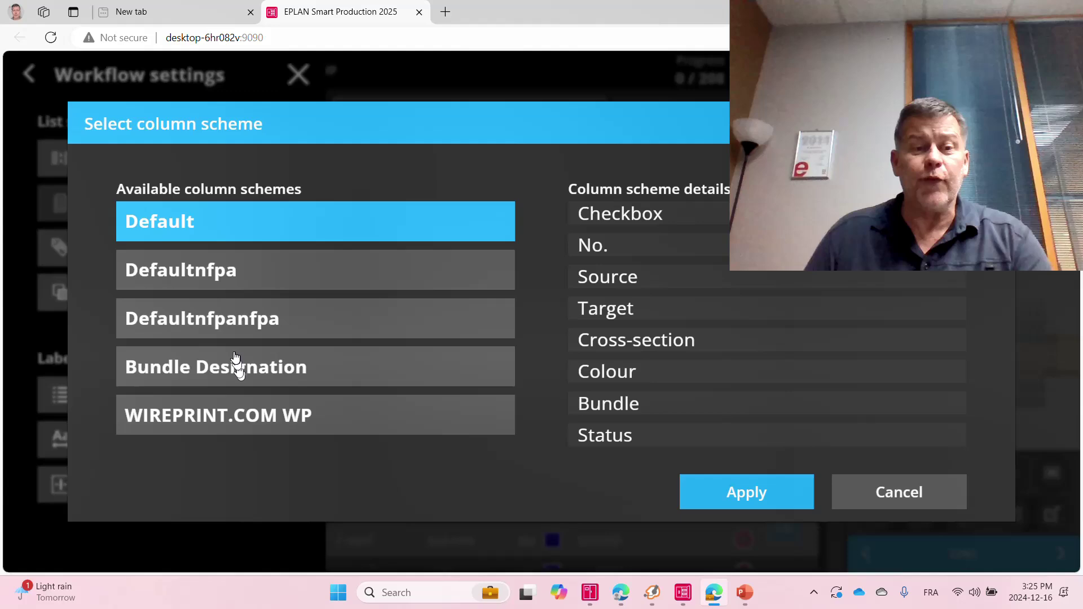
Close the scheme chooser without applying anything and reload the Smart Production page.
click(880, 499)
click(321, 38)
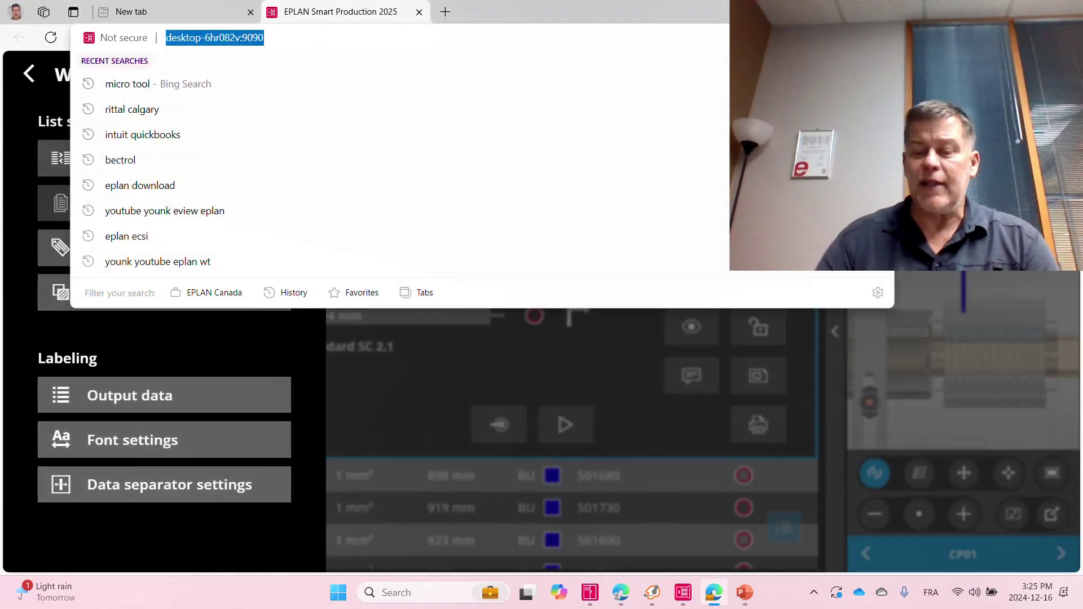
key(Return)
key(Return)
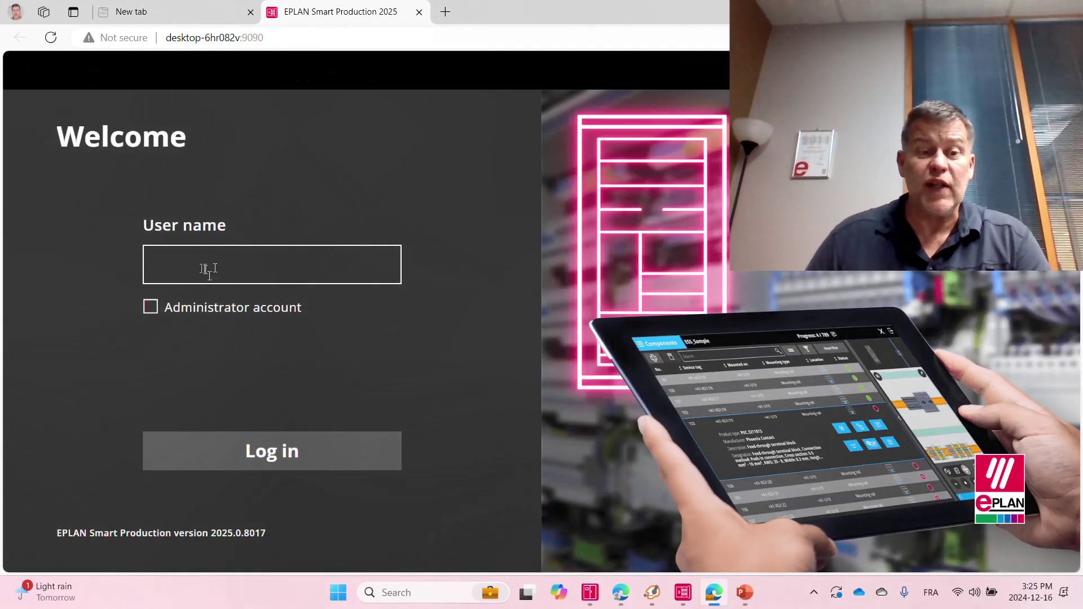
Log in as administrator with the admin user name and access code, then open Column schemes.
click(200, 271)
text(ADMIN)
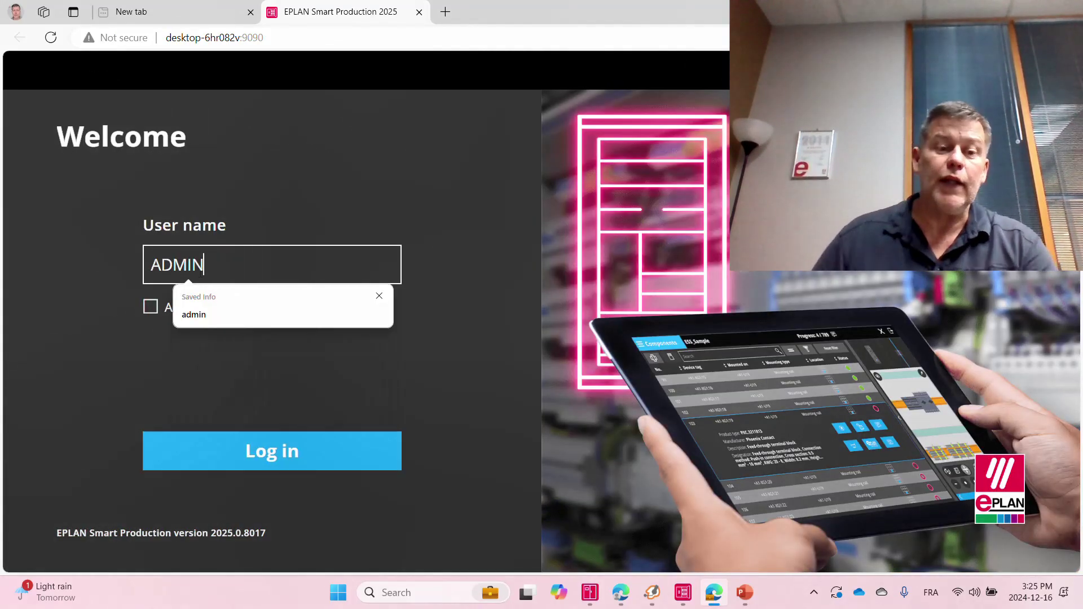
click(150, 308)
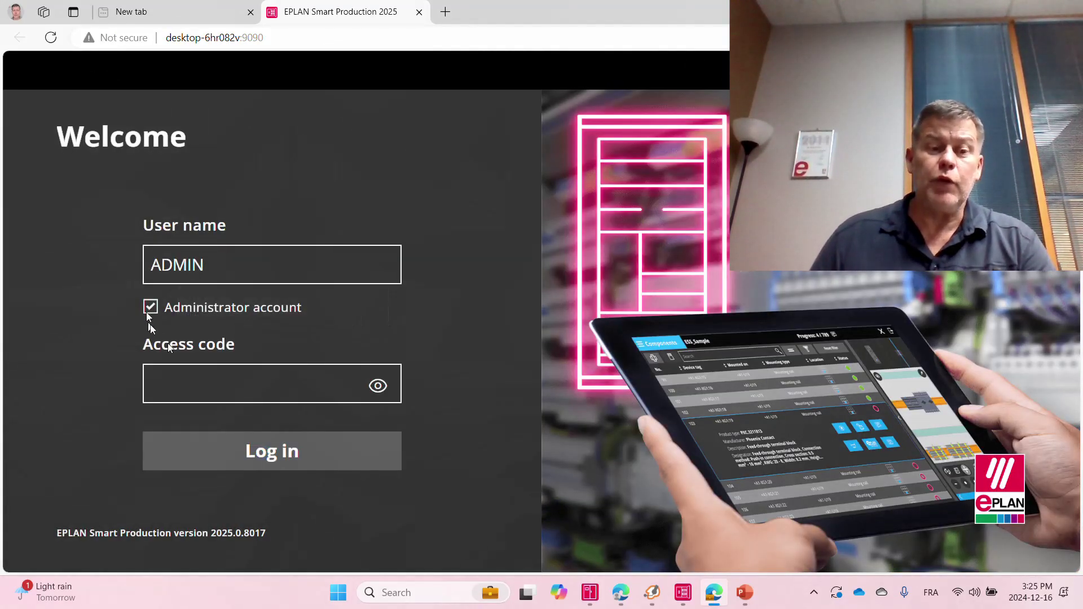
click(193, 392)
text(1234)
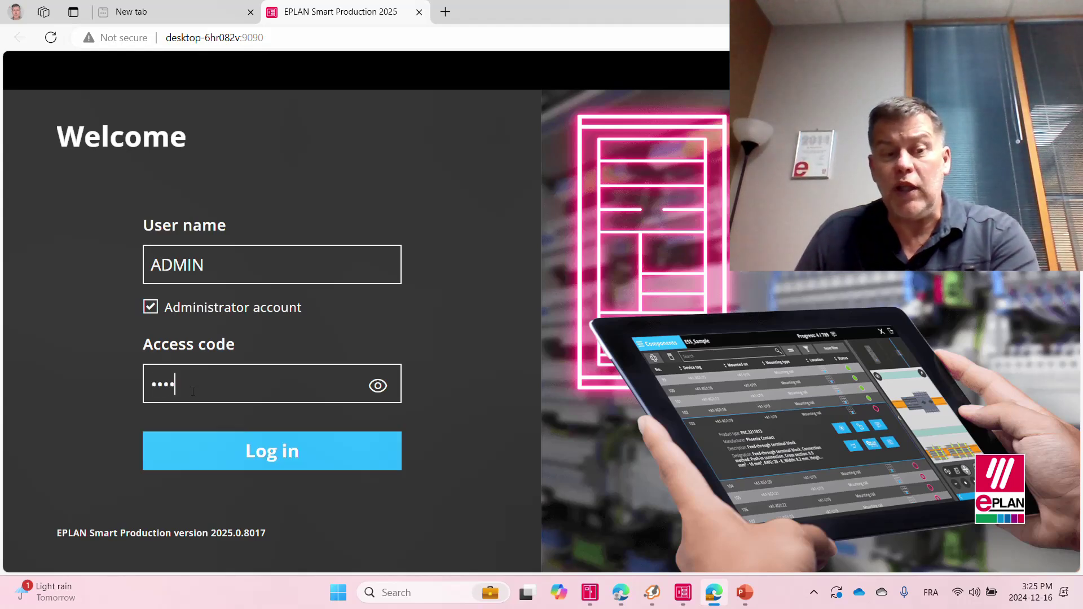
click(285, 467)
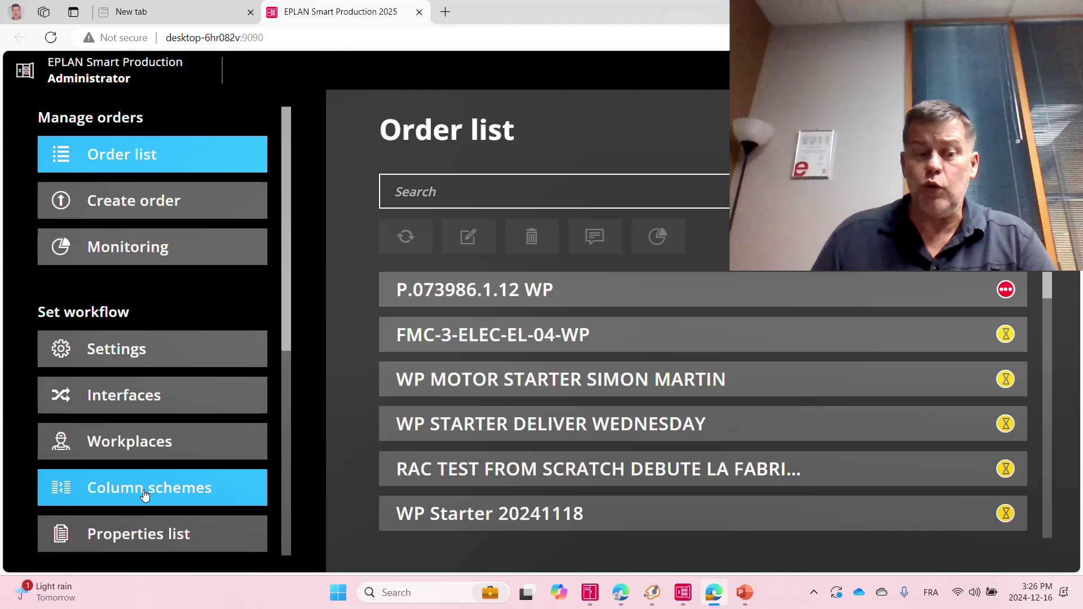
click(145, 494)
scroll(604, 339, down, 3)
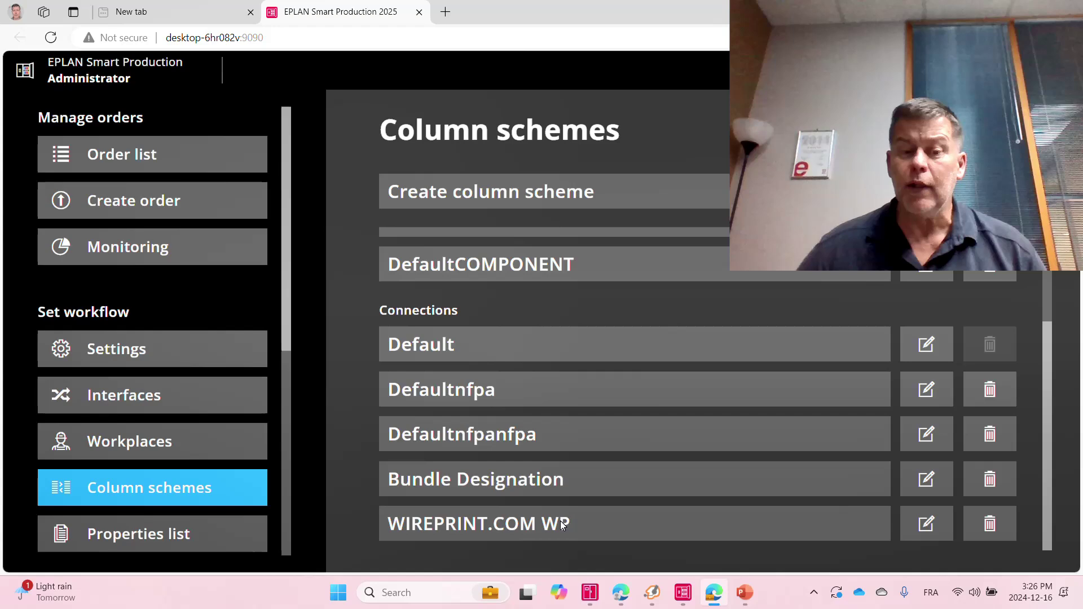
Create a new column scheme named WP of type Connections.
click(559, 195)
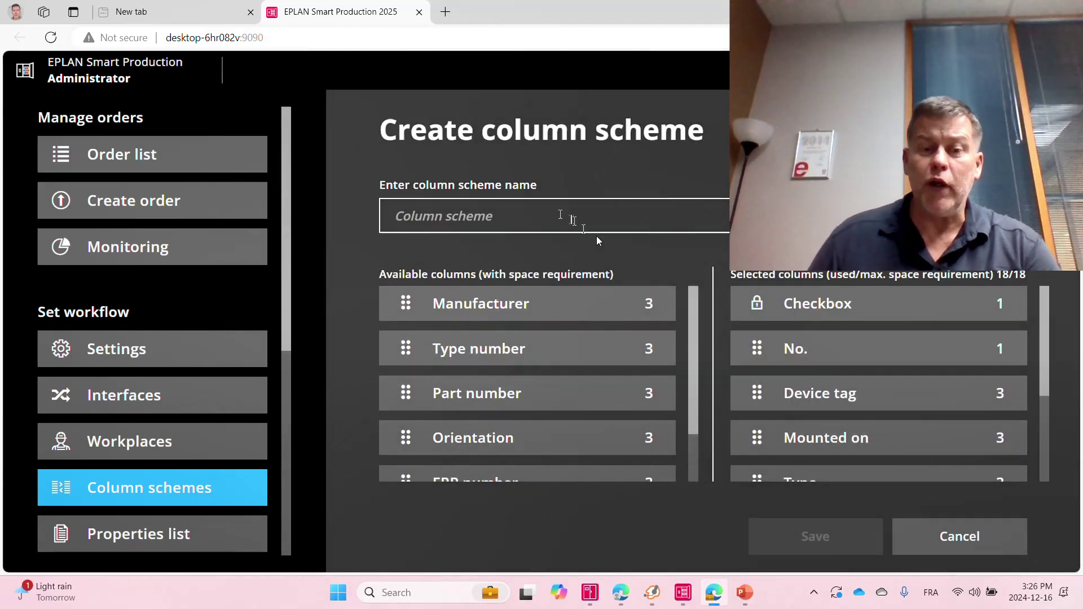
click(591, 226)
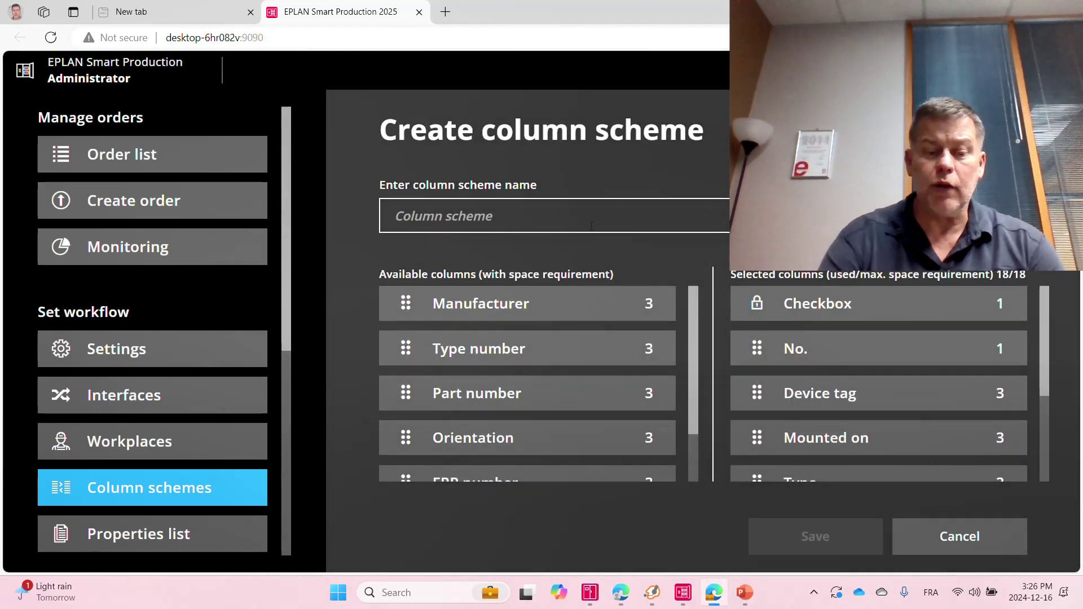
text(WP)
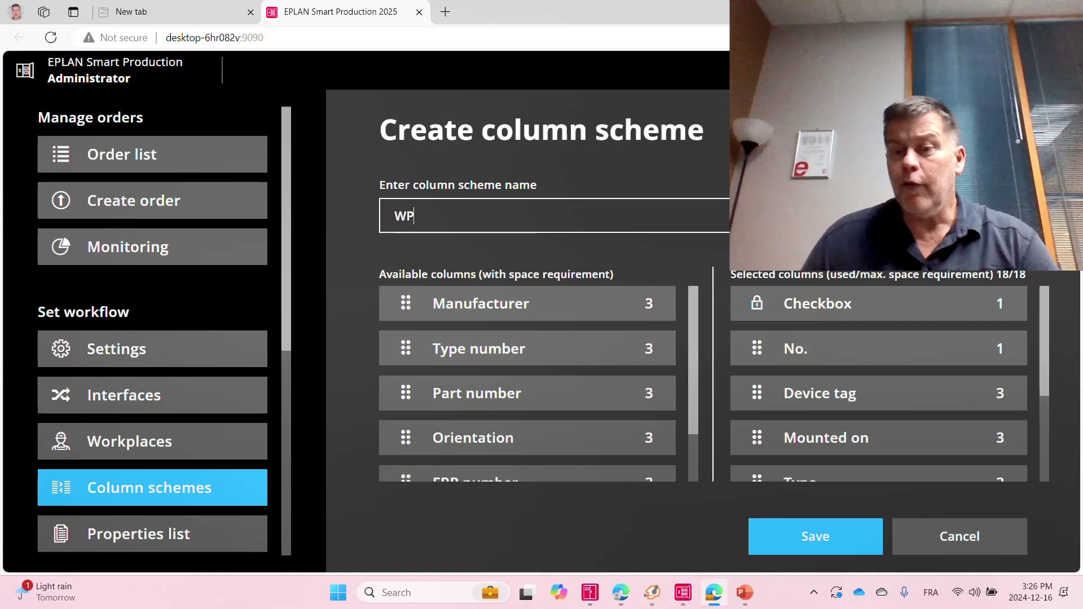
click(935, 216)
click(900, 295)
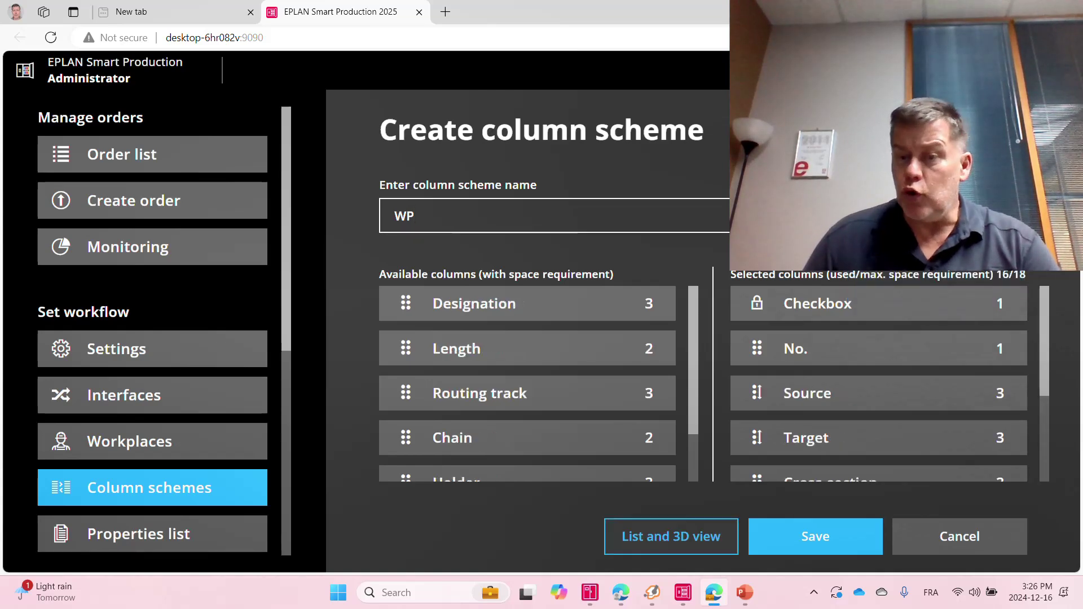
scroll(868, 425, down, 3)
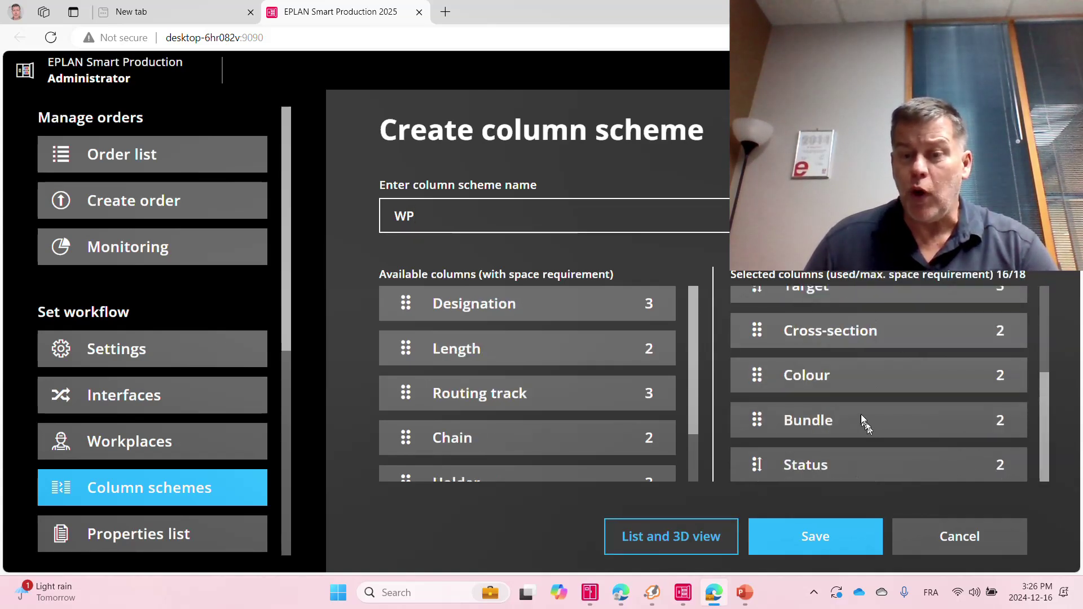
scroll(864, 418, up, 3)
Drop No. and Bundle, place Length after Cross-section and Designation before Status, then save.
drag(819, 350, 829, 403)
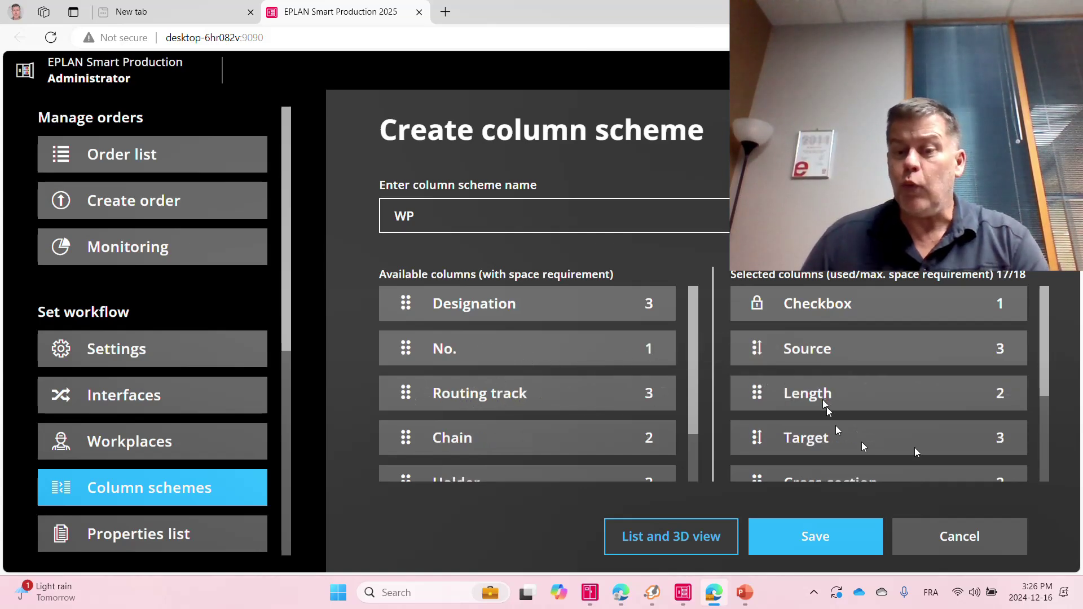
drag(1045, 376, 1048, 391)
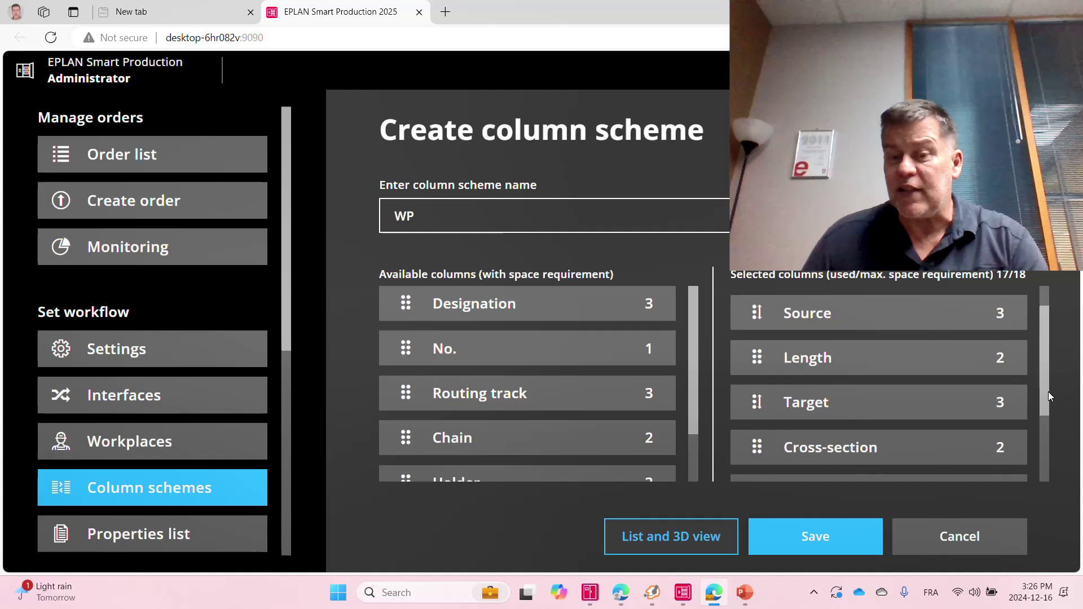
drag(838, 368, 821, 447)
drag(1044, 387, 1052, 439)
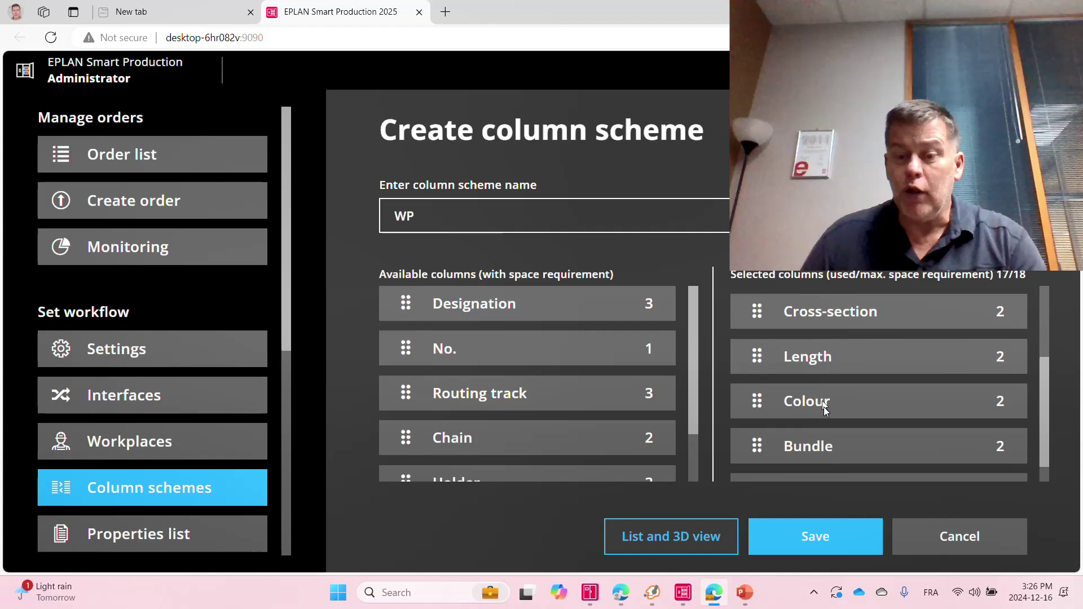
drag(458, 305, 851, 431)
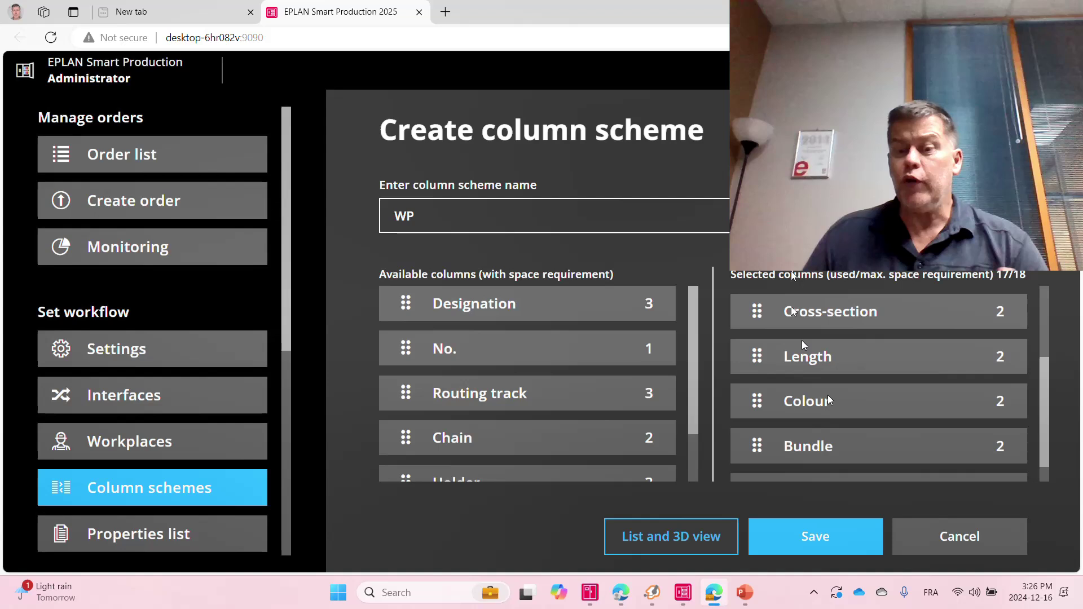
scroll(862, 426, down, 1)
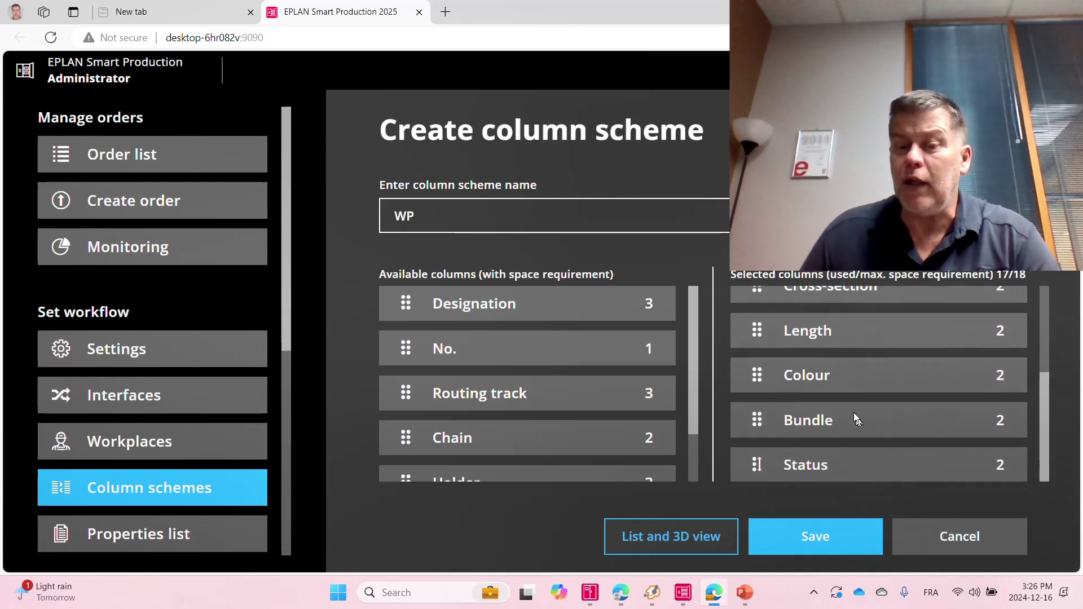
drag(818, 420, 530, 425)
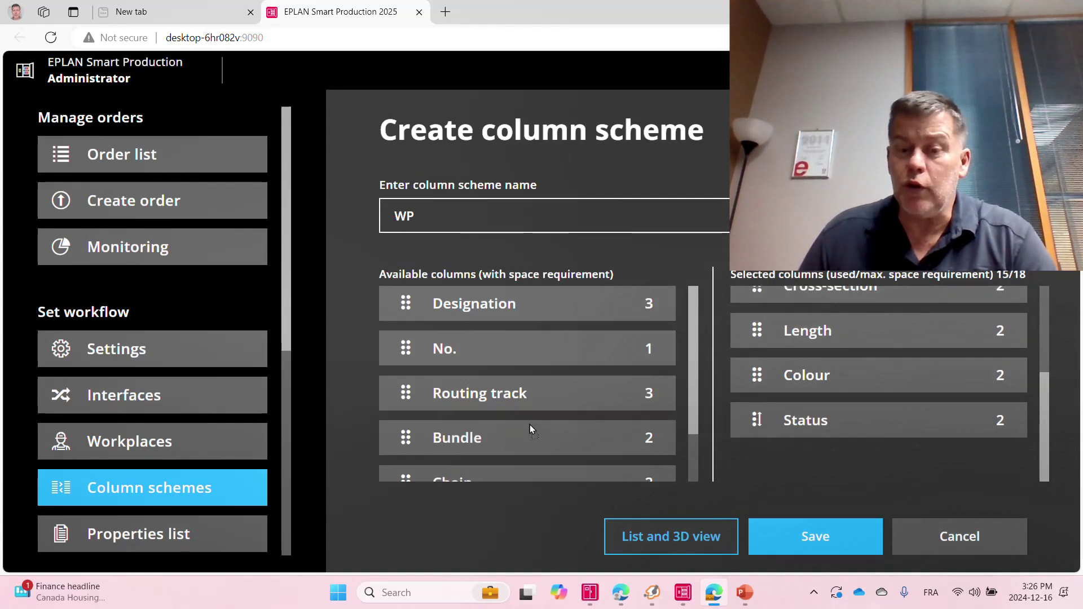
drag(497, 308, 863, 420)
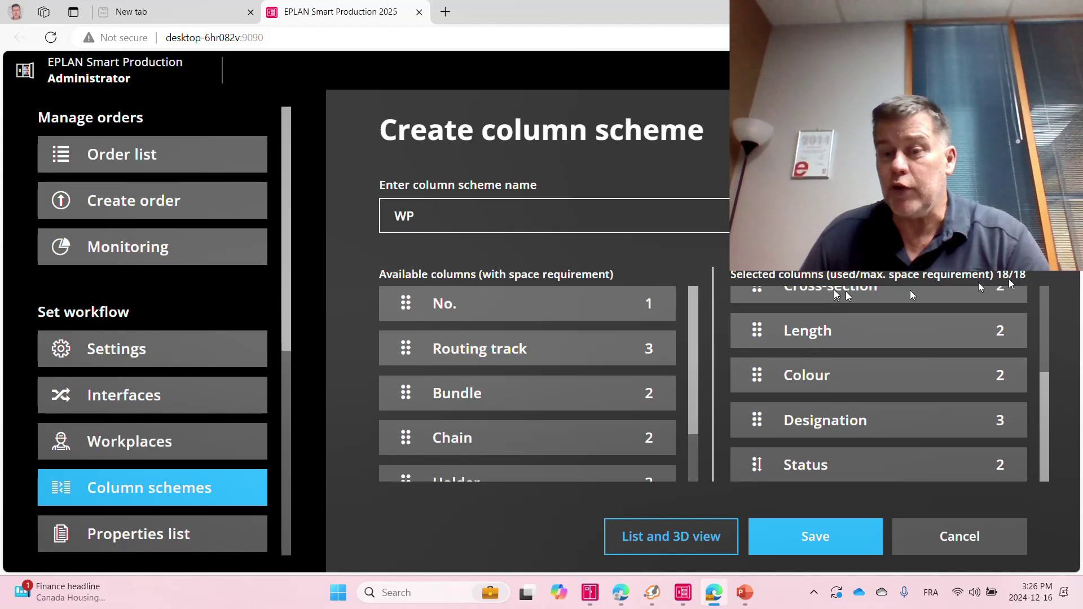
click(832, 547)
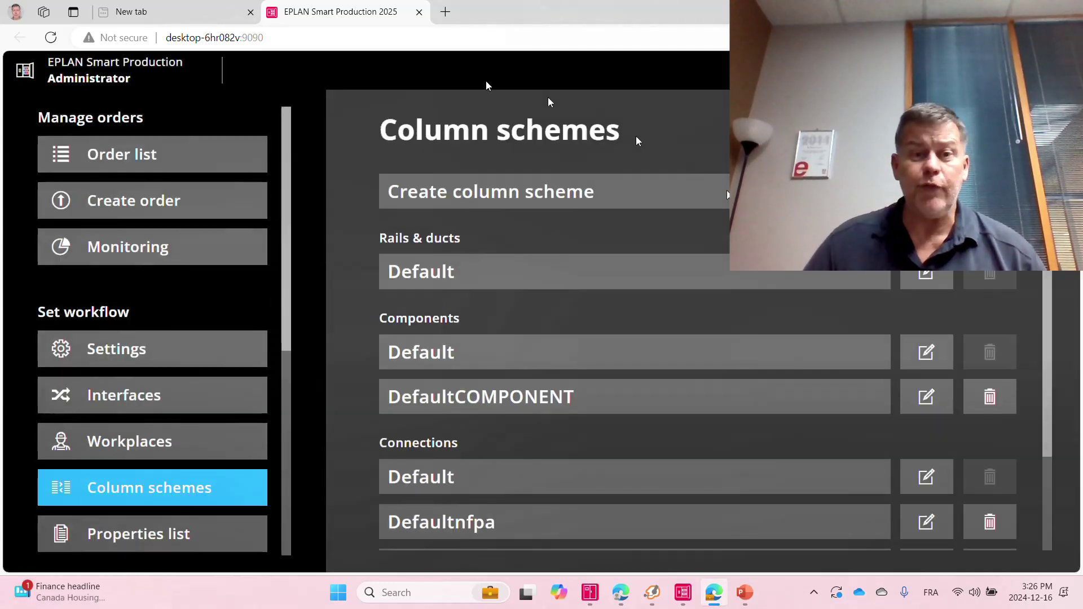
Reload the site, confirm the reload, and log back in with the saved operator user name.
click(435, 36)
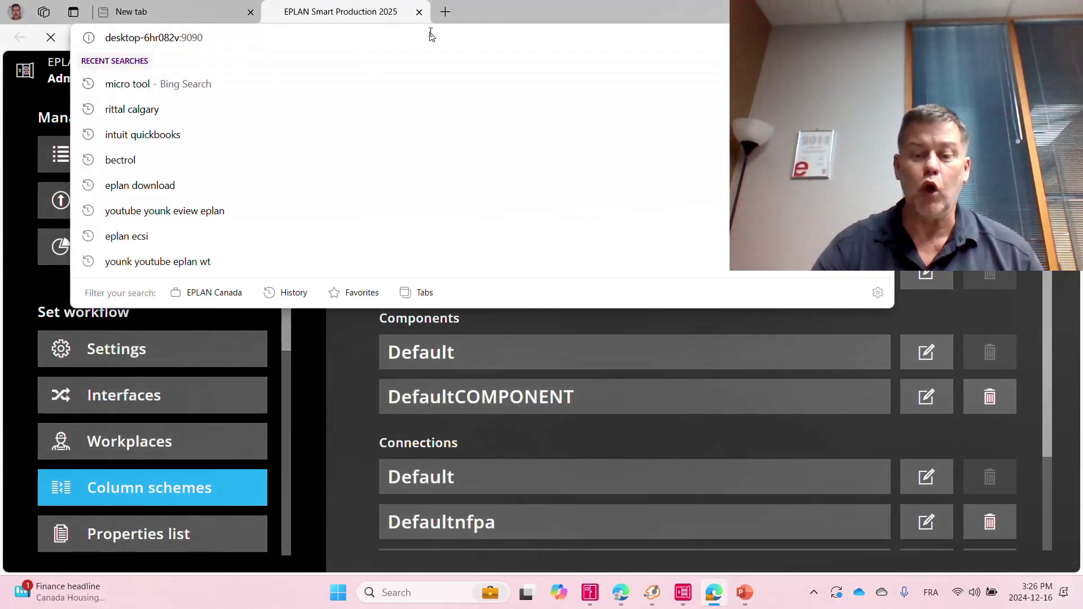
key(Return)
click(594, 119)
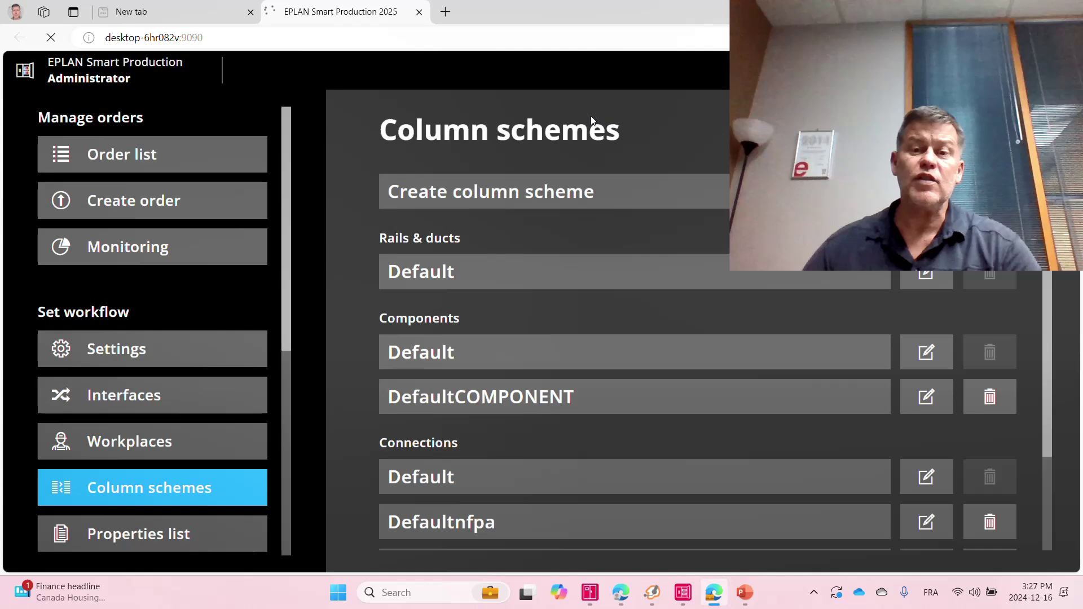
click(241, 257)
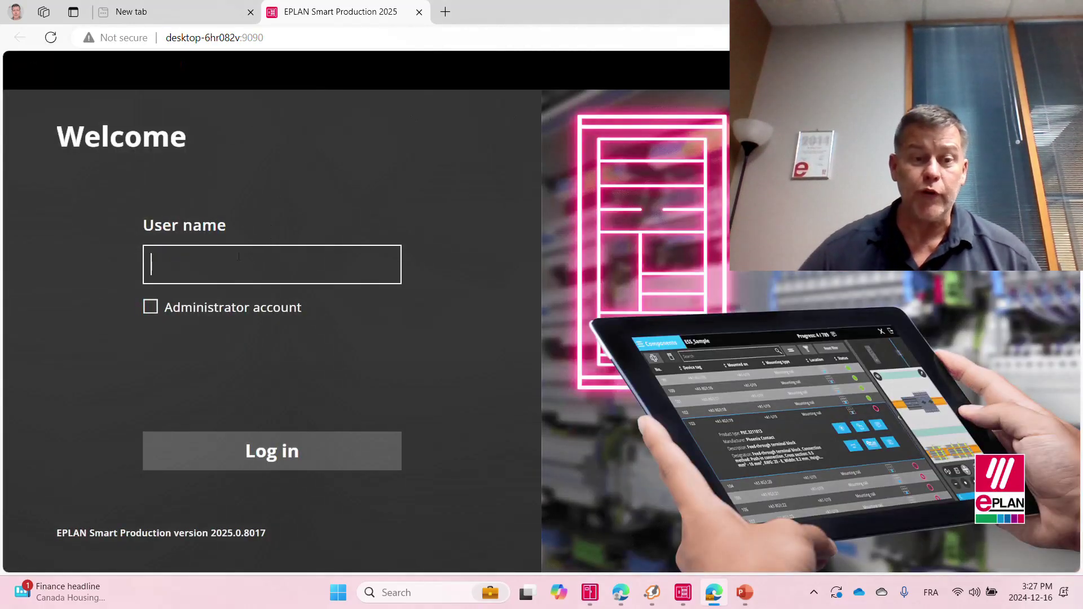
click(218, 326)
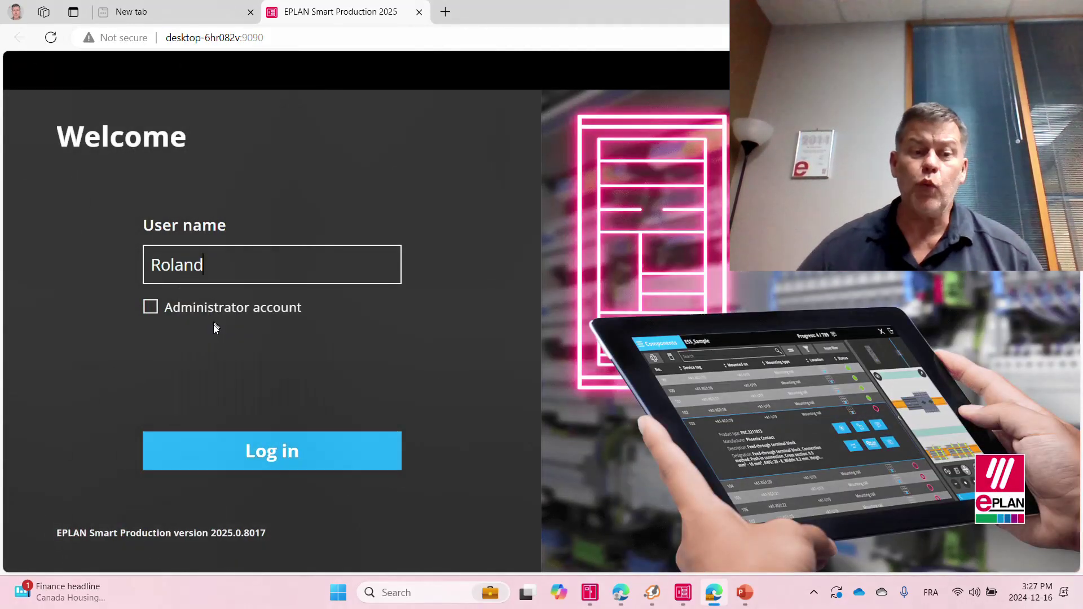
click(200, 454)
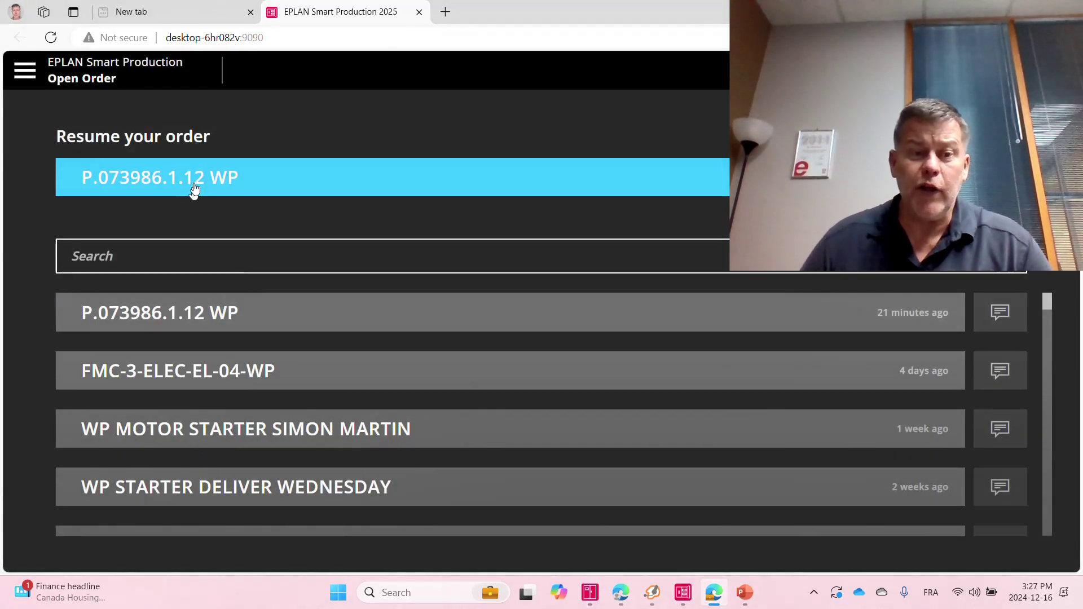
Reopen order P.073986.1.12 WP at enclosure +CP01 (CP01).
click(195, 182)
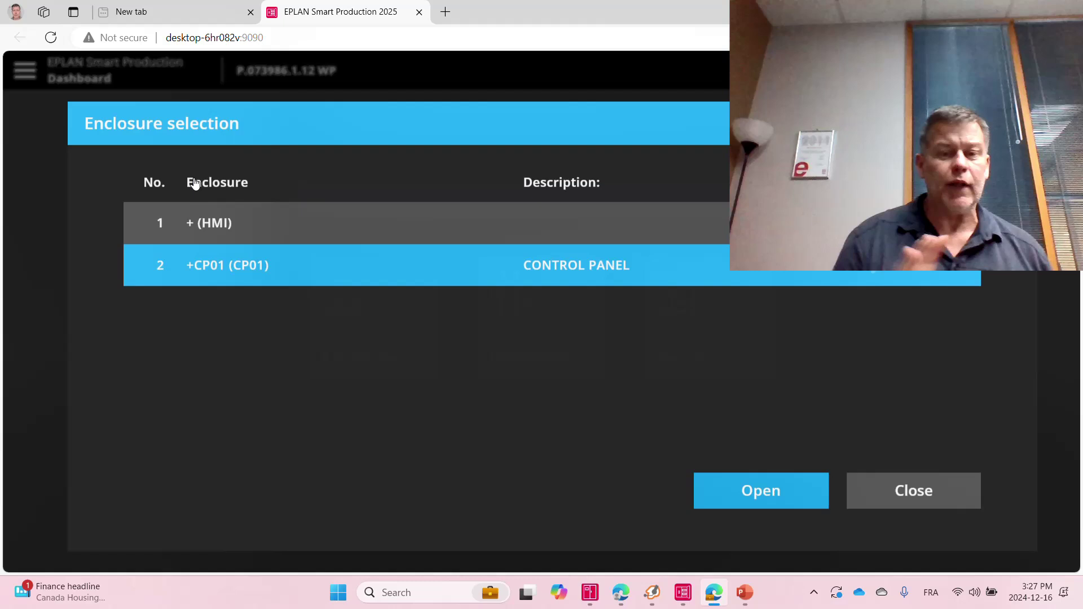
click(728, 489)
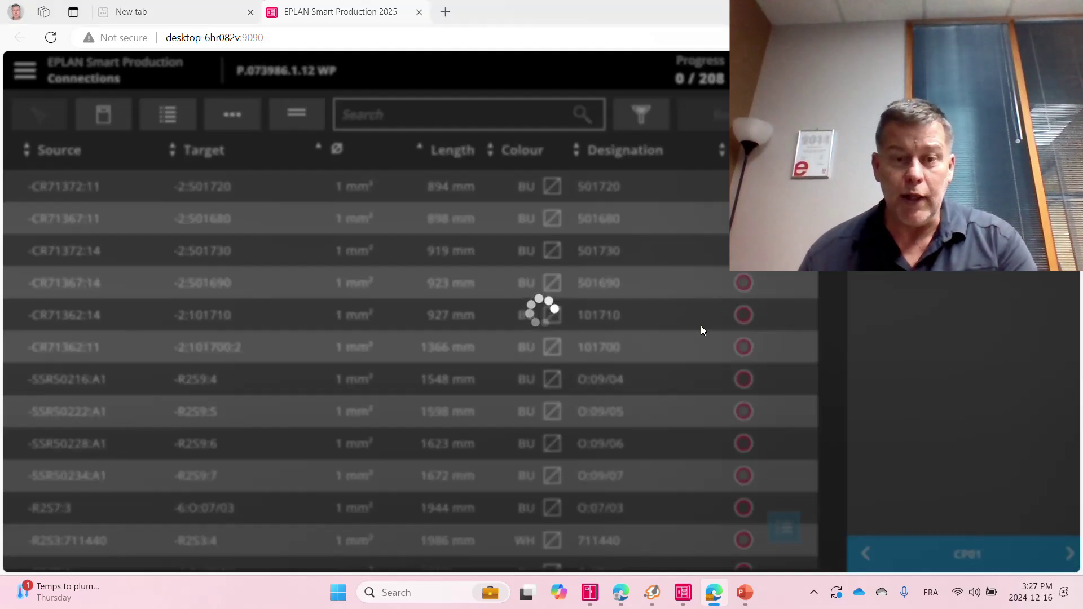
key(alt+Tab)
key(alt+Tab)
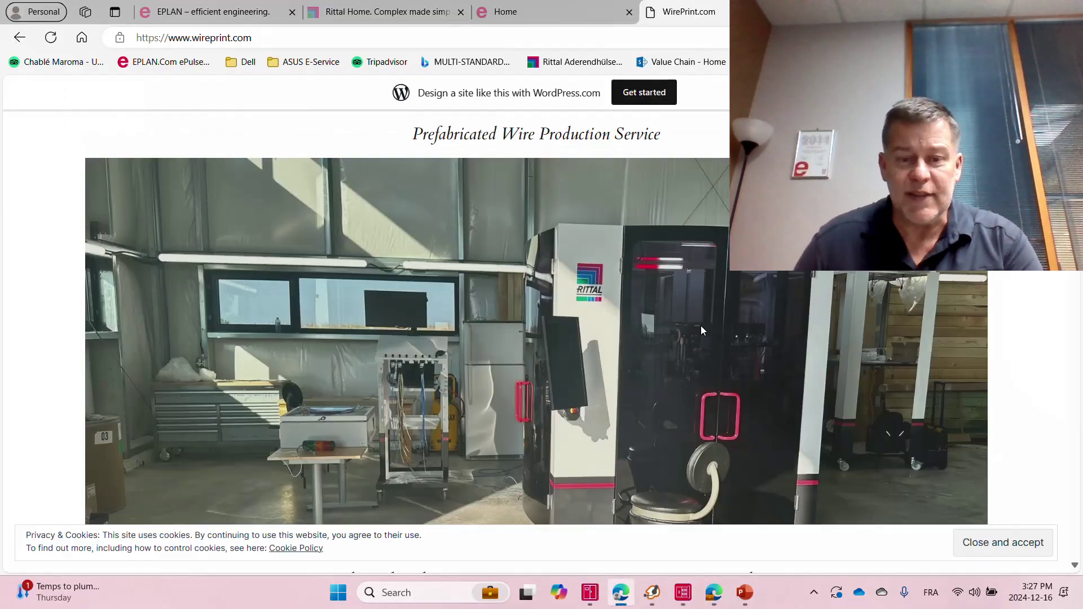
ctrl+scroll(404, 457, up, 2)
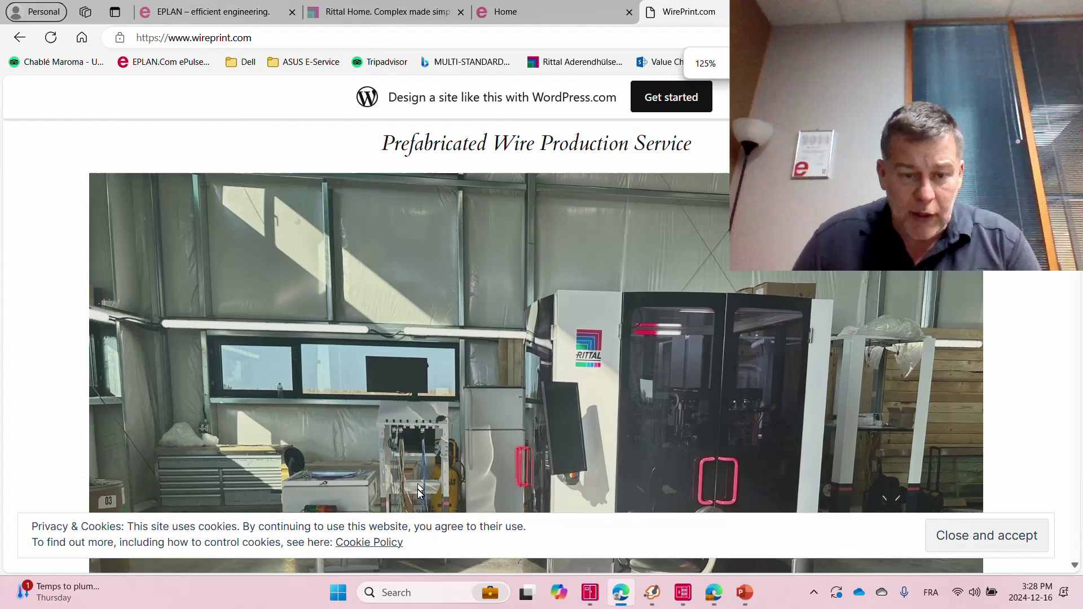
ctrl+scroll(419, 473, down, 3)
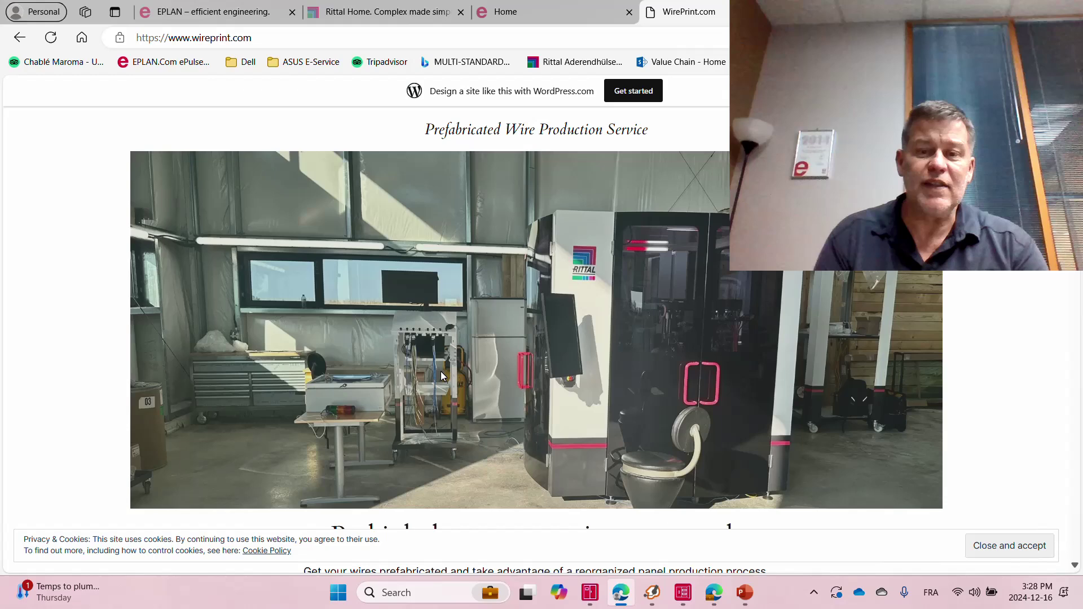
key(alt+Tab)
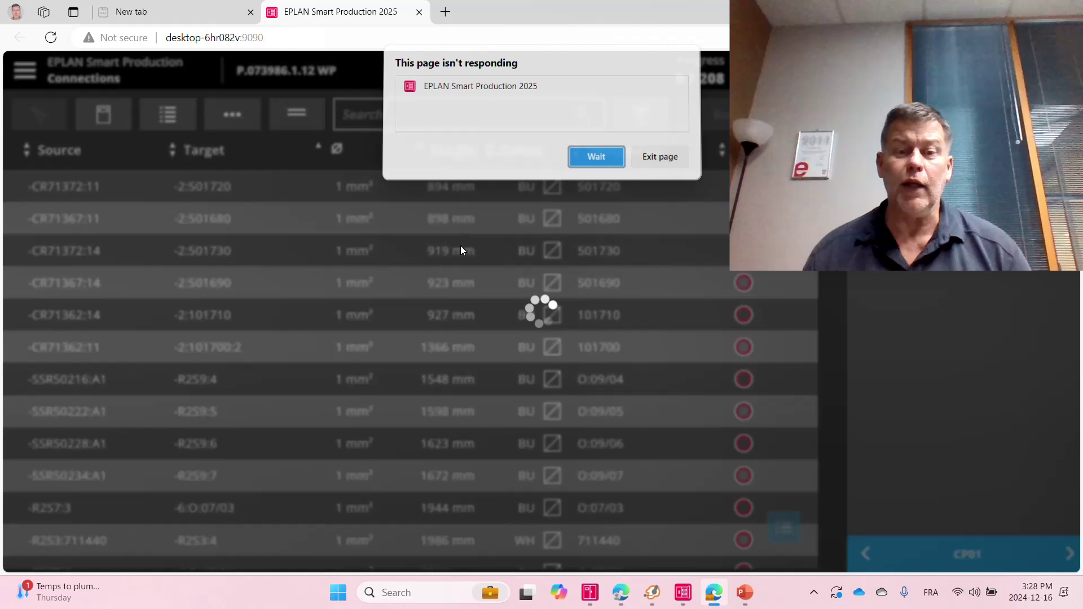
Wait out the unresponsive-page warning until the Connections list loads with 0 of 208 wires.
click(591, 162)
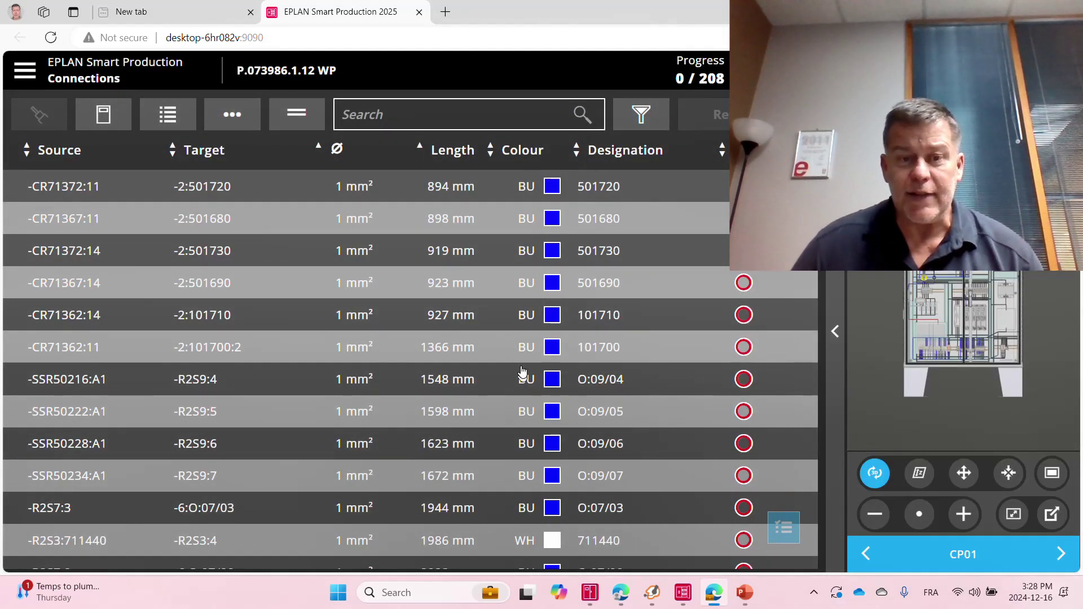
Apply the WP column scheme to order P.073986.1.12 WP through Workflow settings.
click(26, 74)
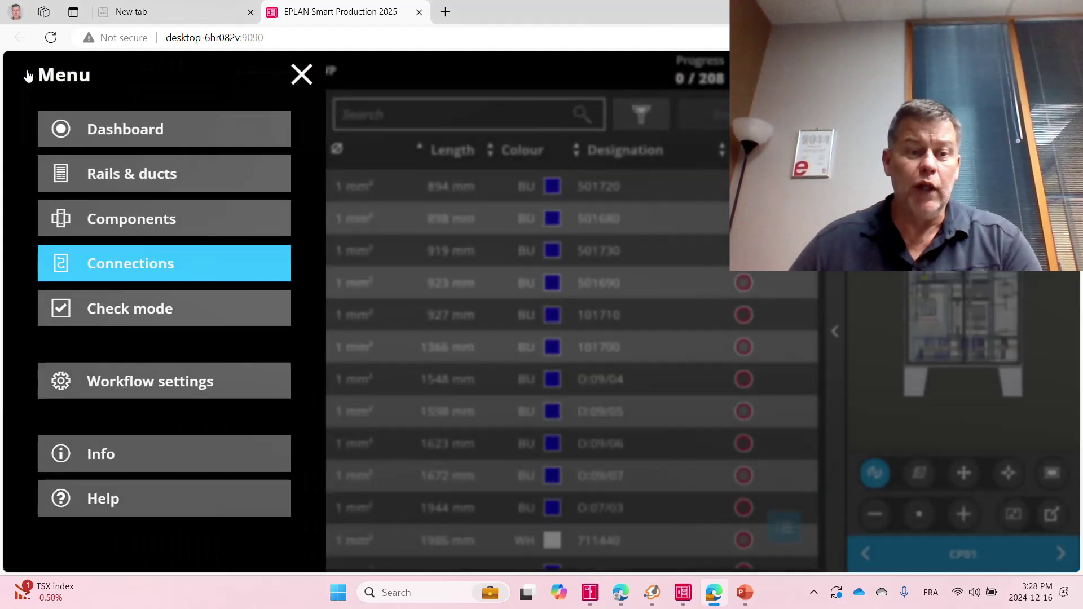
click(115, 382)
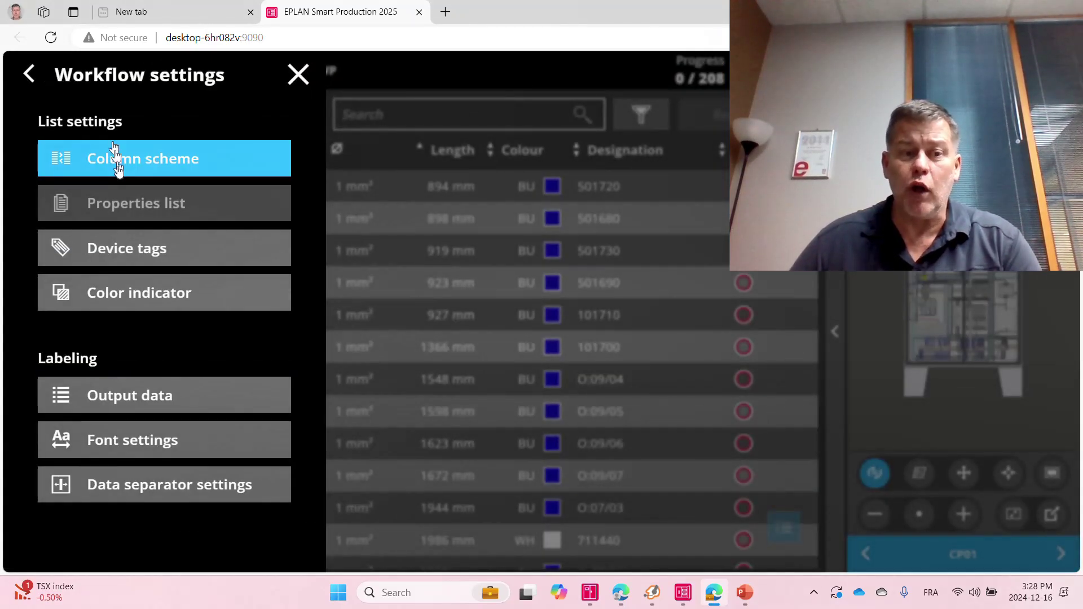
click(116, 161)
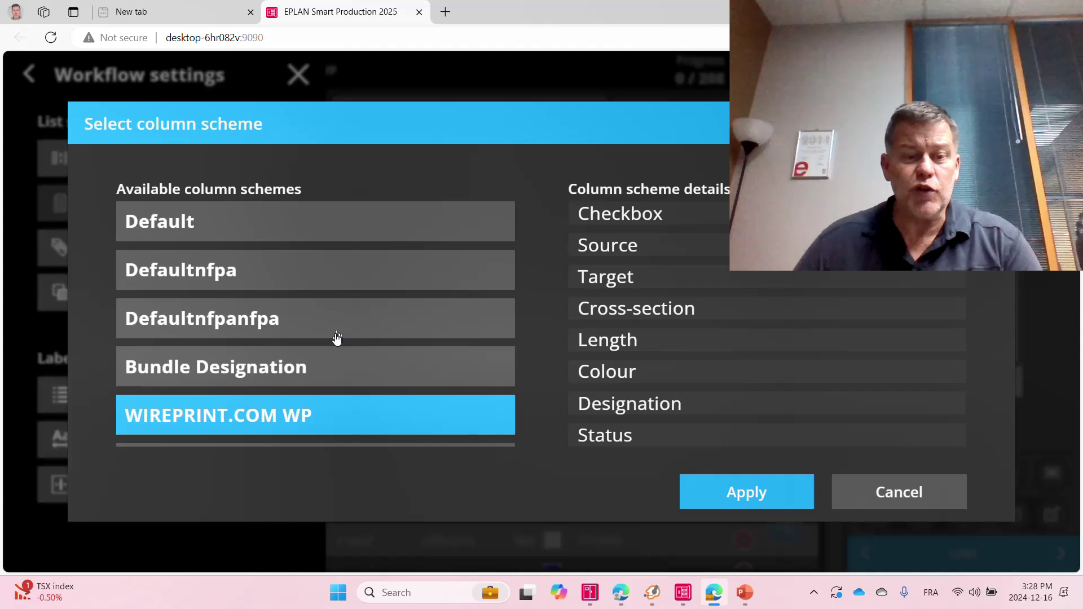
scroll(337, 337, down, 2)
click(181, 427)
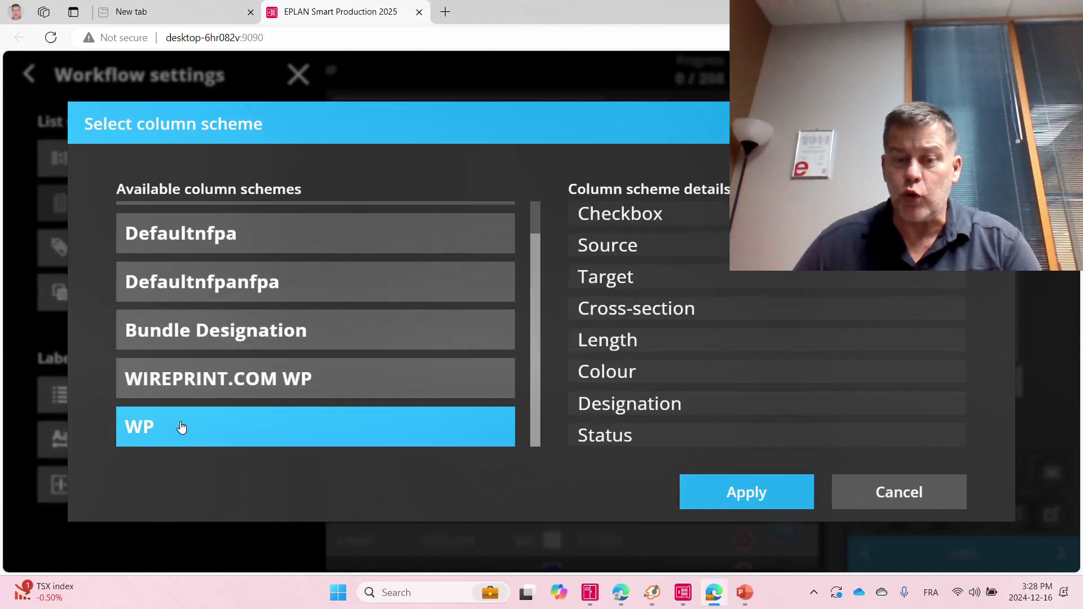
click(746, 495)
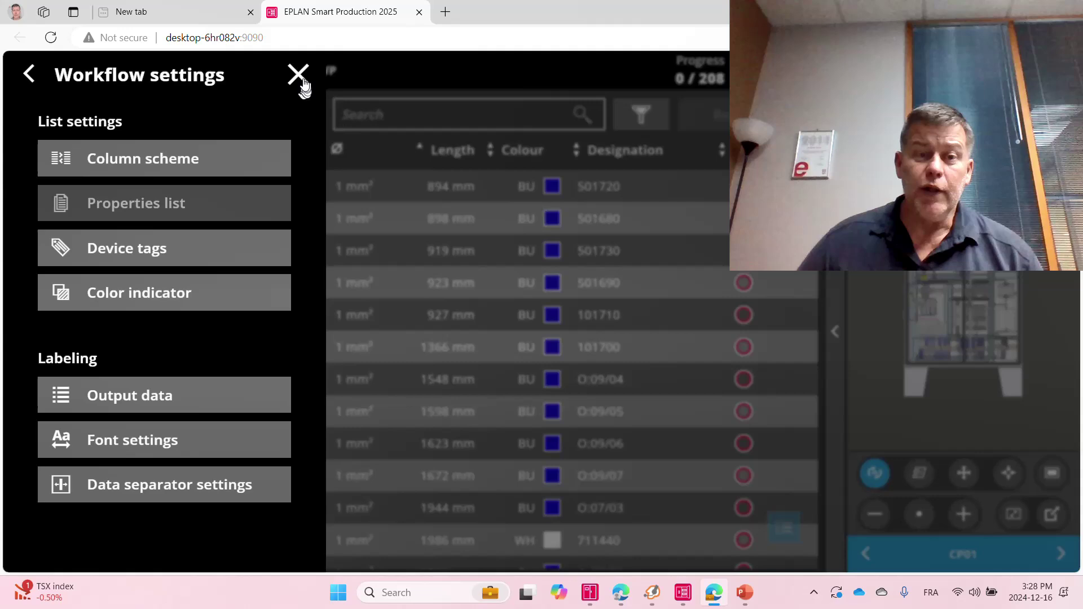
click(444, 309)
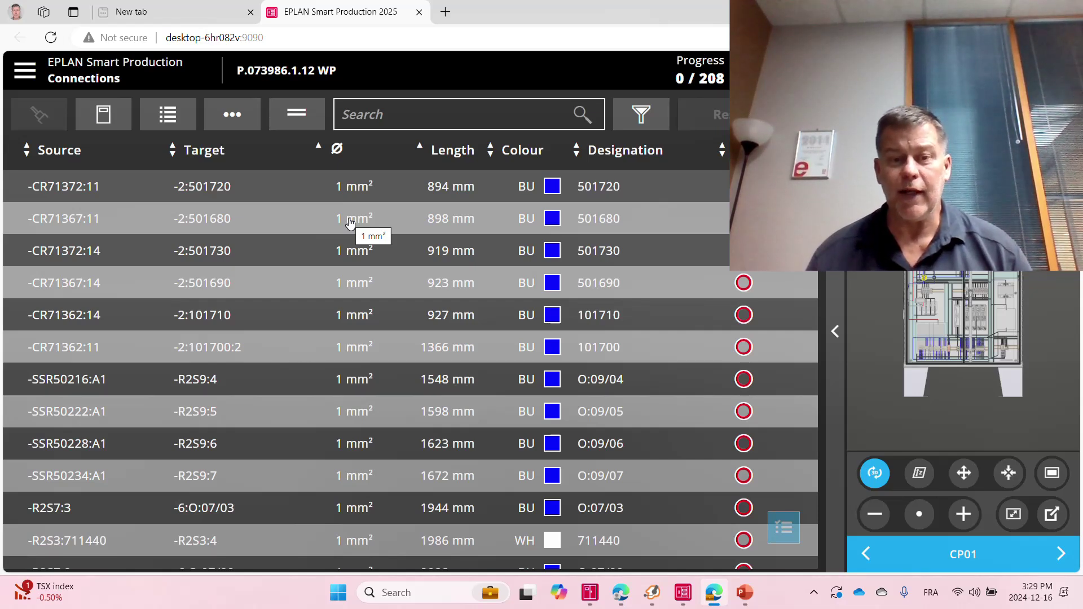
Sort wires by ascending cross-section and length, and open the first 894 mm wire's details.
click(337, 150)
click(336, 150)
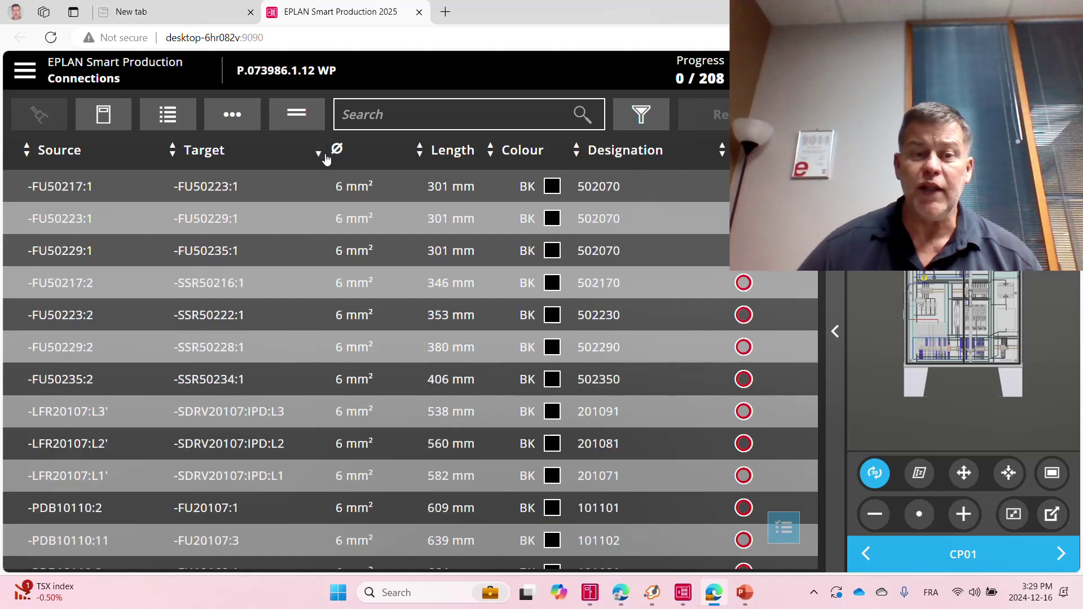
click(320, 150)
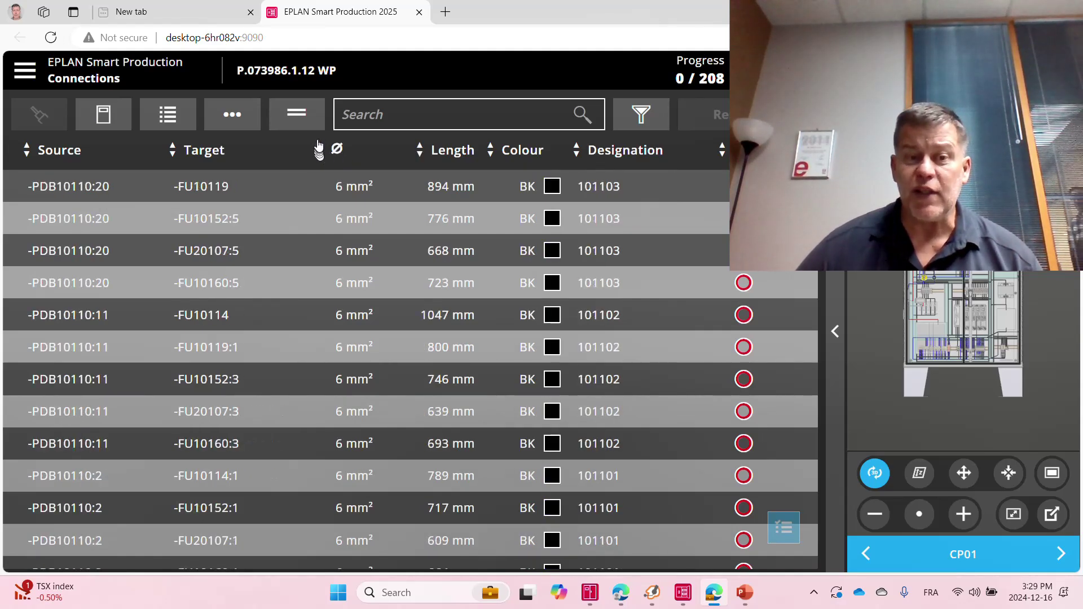
click(336, 150)
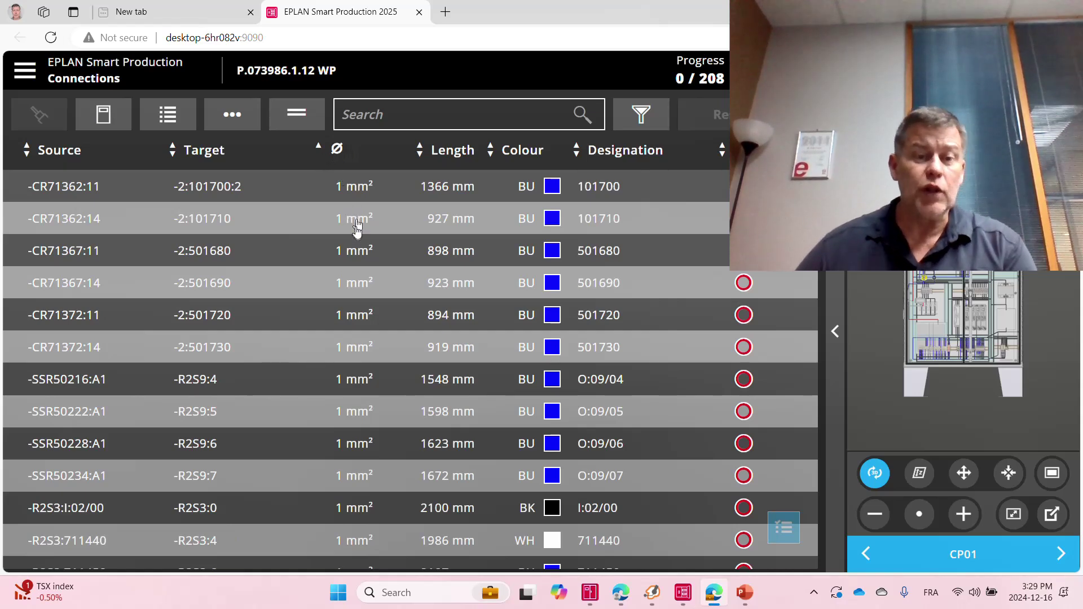
click(451, 159)
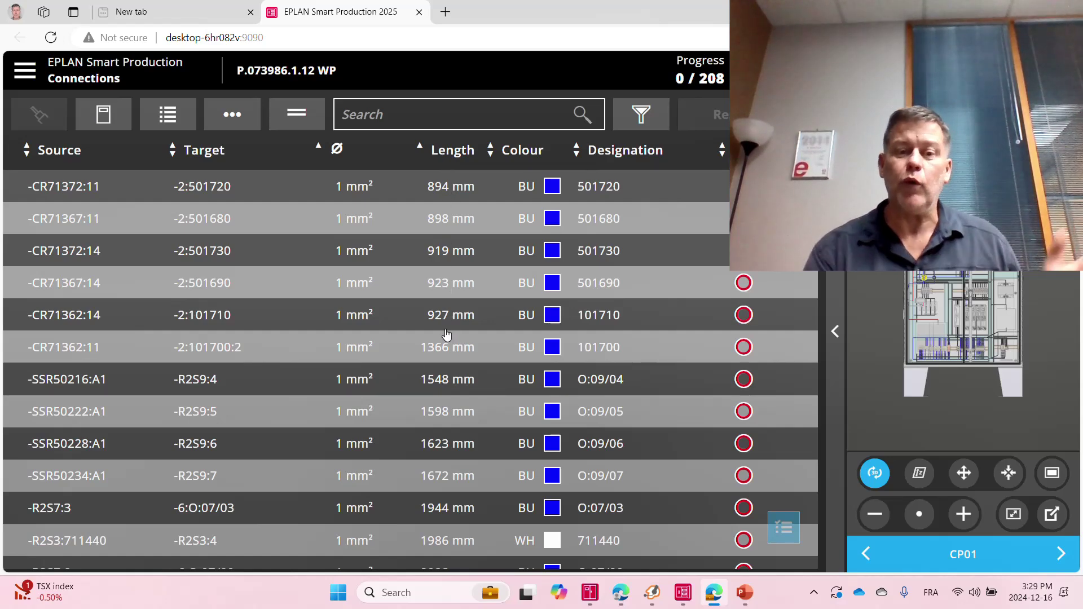
click(385, 195)
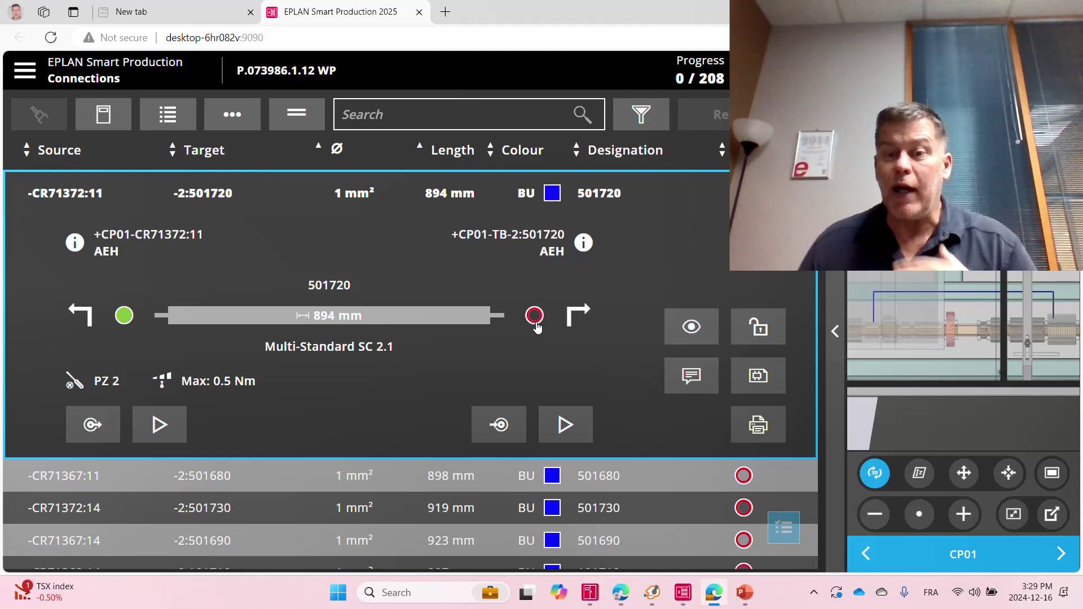
Mark wire 501720's target end done, bringing progress to 1 of 208.
click(534, 316)
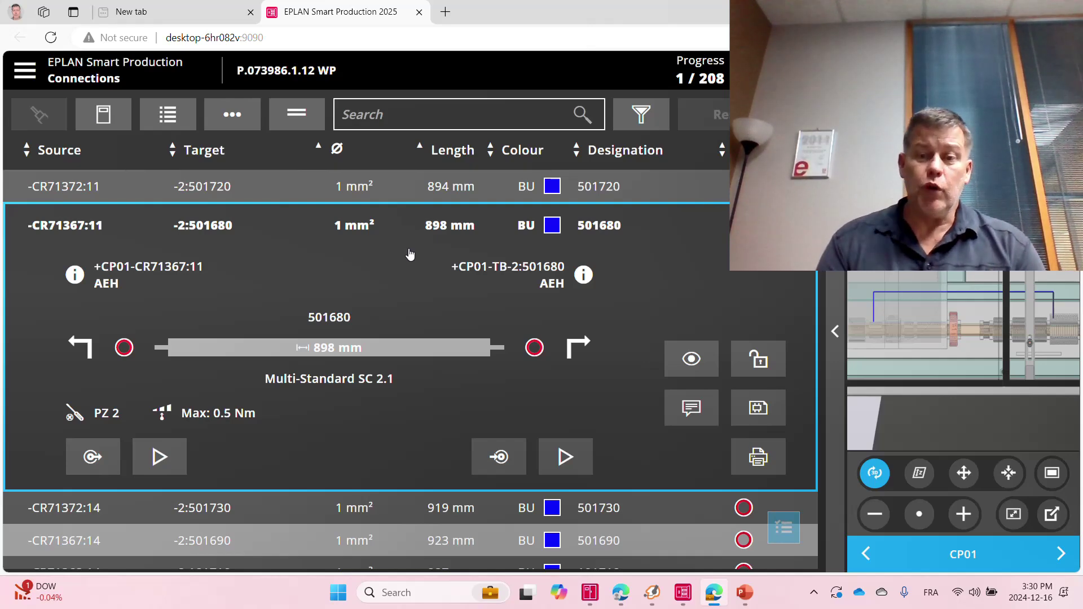
Switch to the WirePrint.com Prefabricated Wire Production Service page in Edge.
key(alt+Tab)
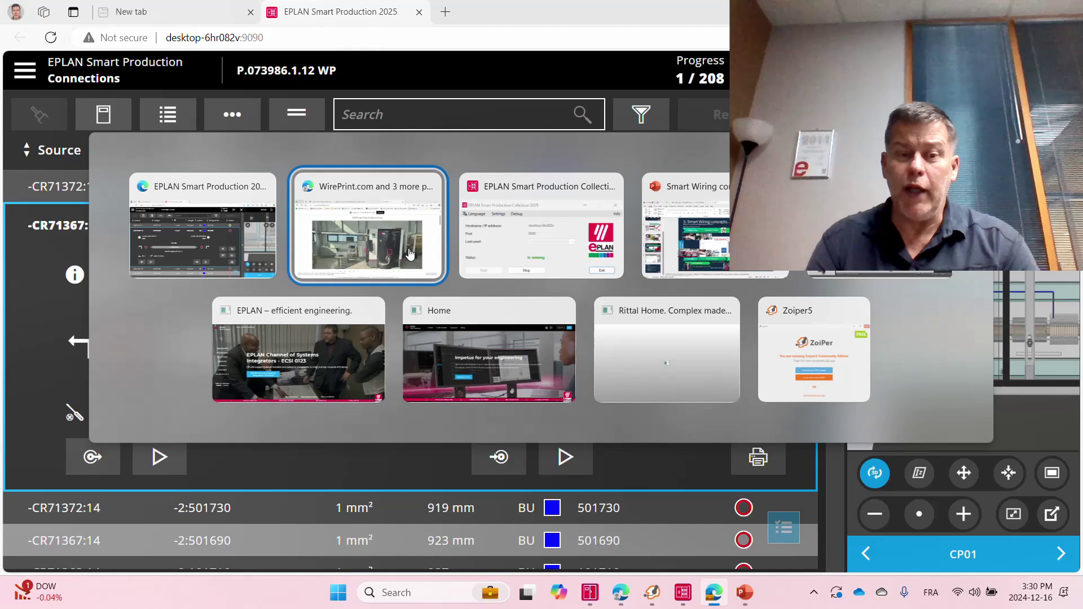